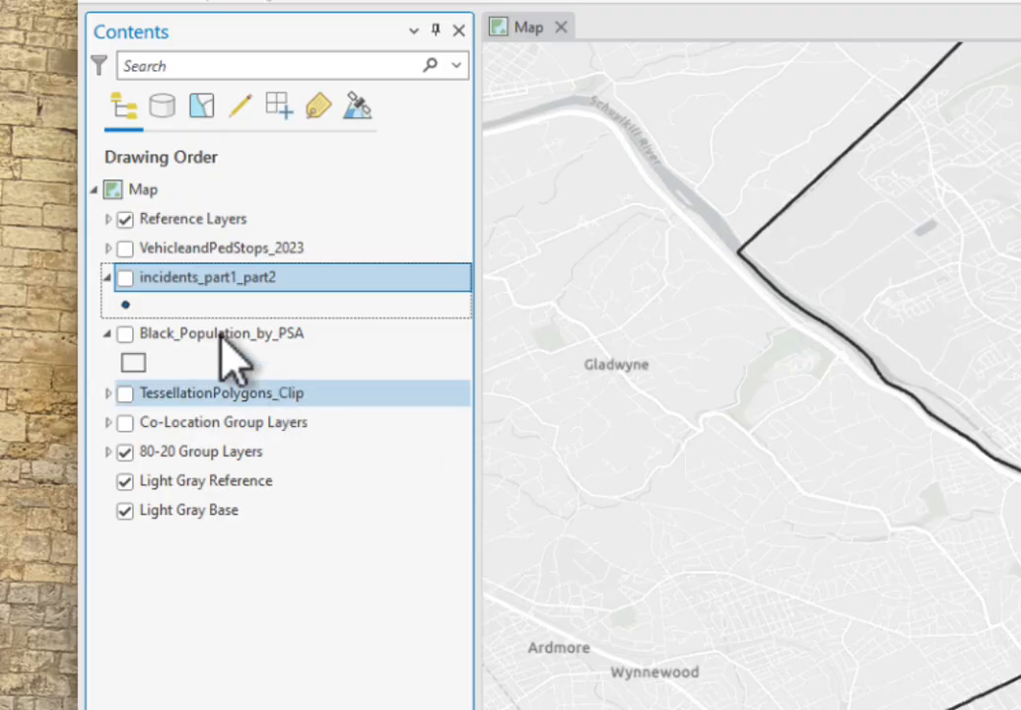
Review the layers inside the Reference Layers group, and collapse the group again.
left_click(108, 220)
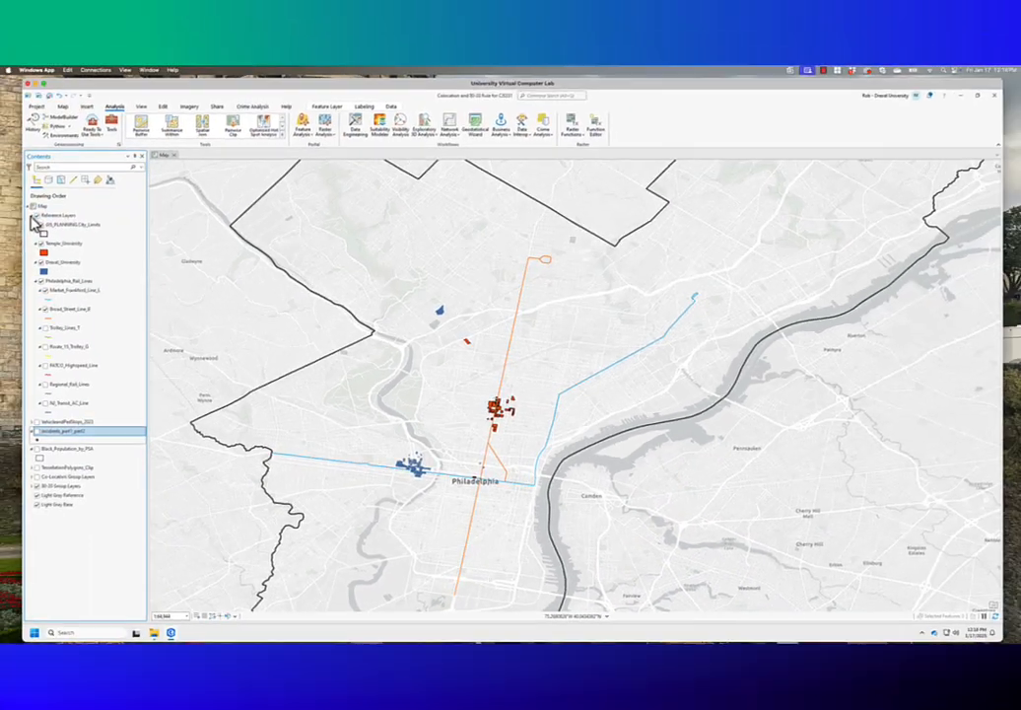
left_click(33, 216)
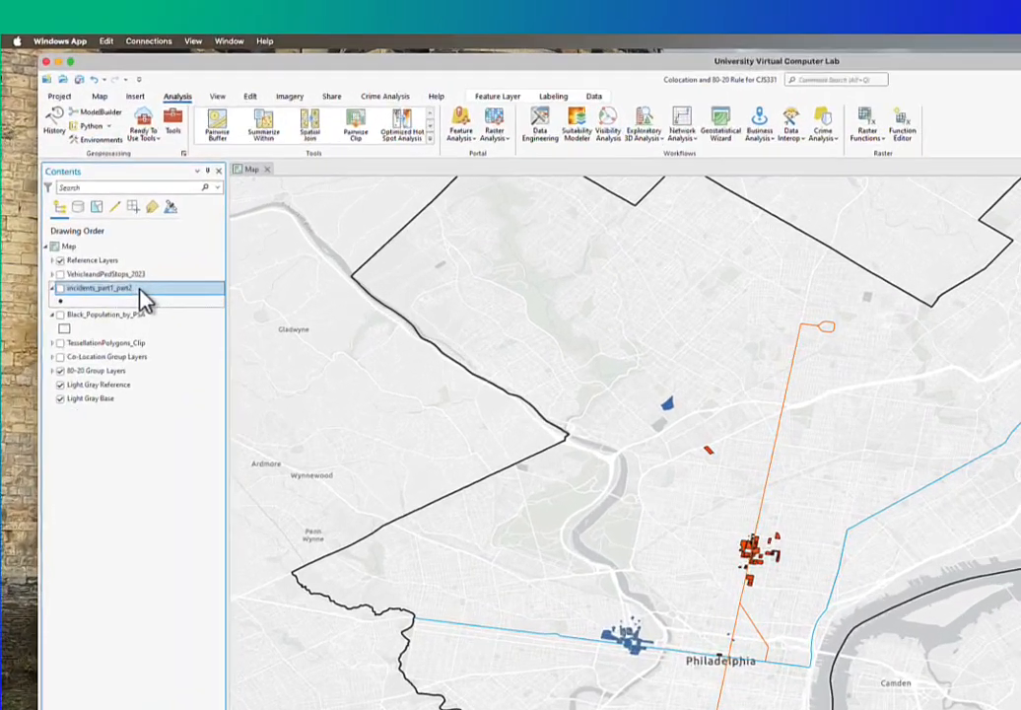
Delete the existing definition query from the incidents_part1_part2 layer's properties.
right_click(92, 241)
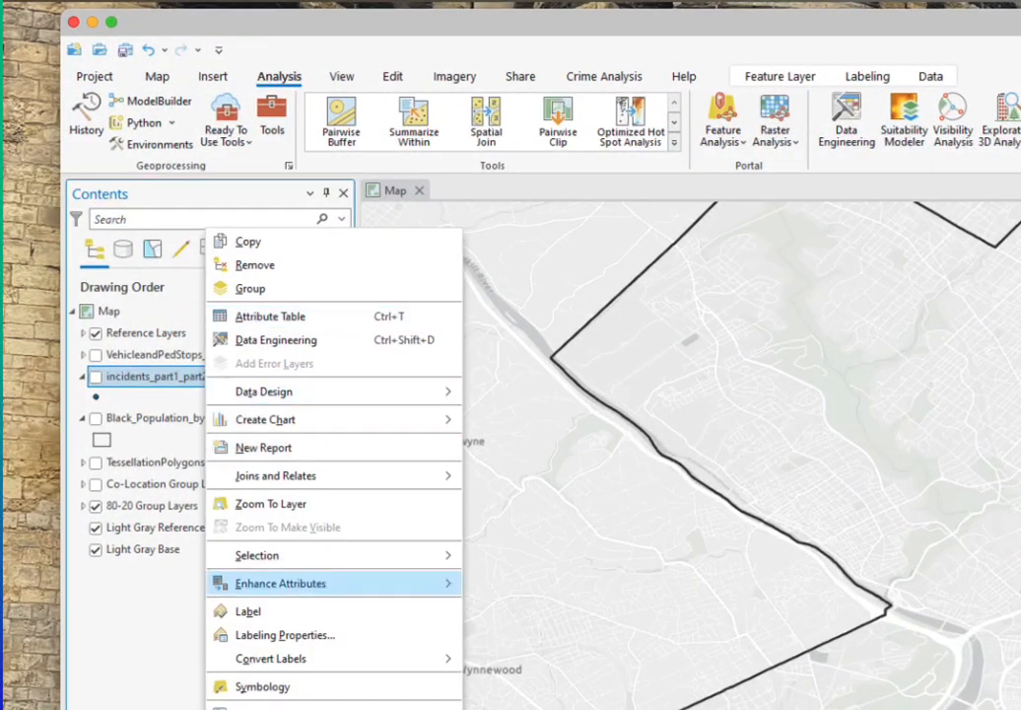
left_click(263, 707)
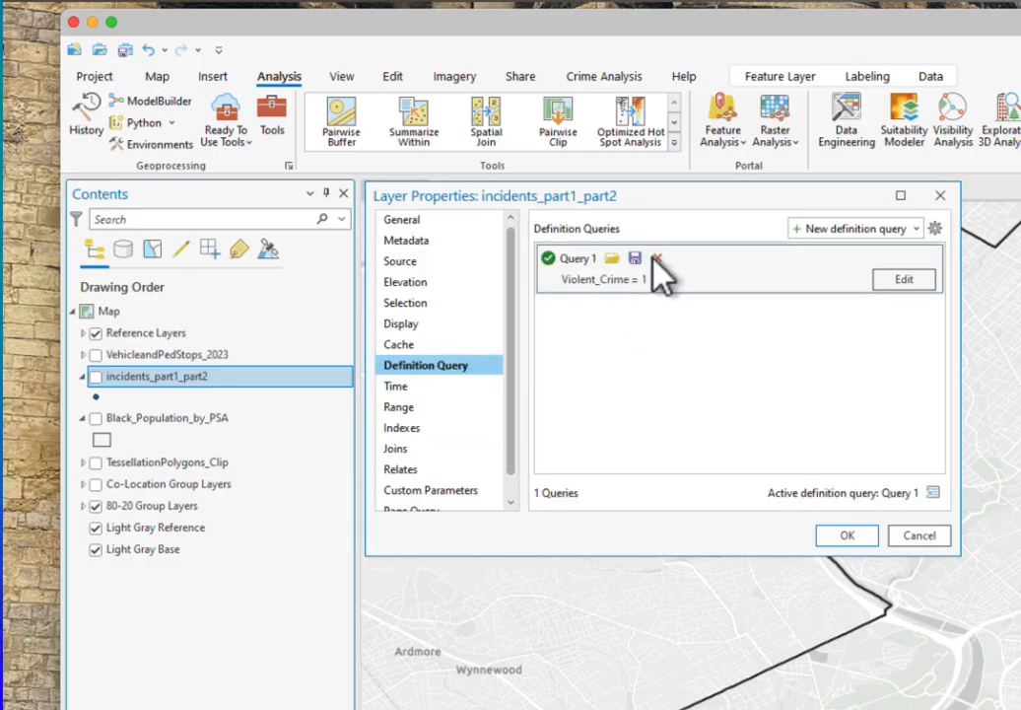
left_click(657, 258)
left_click(719, 408)
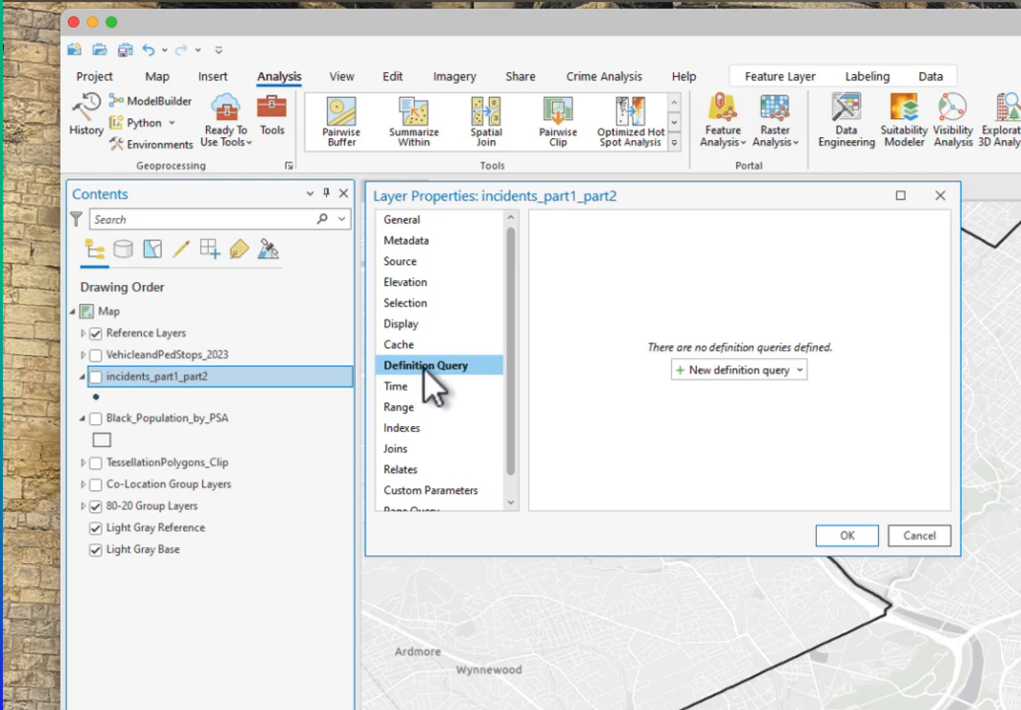
Add a definition query to incidents_part1_part2 where Violent_Crime is equal to 1, and save the layer properties.
left_click(718, 373)
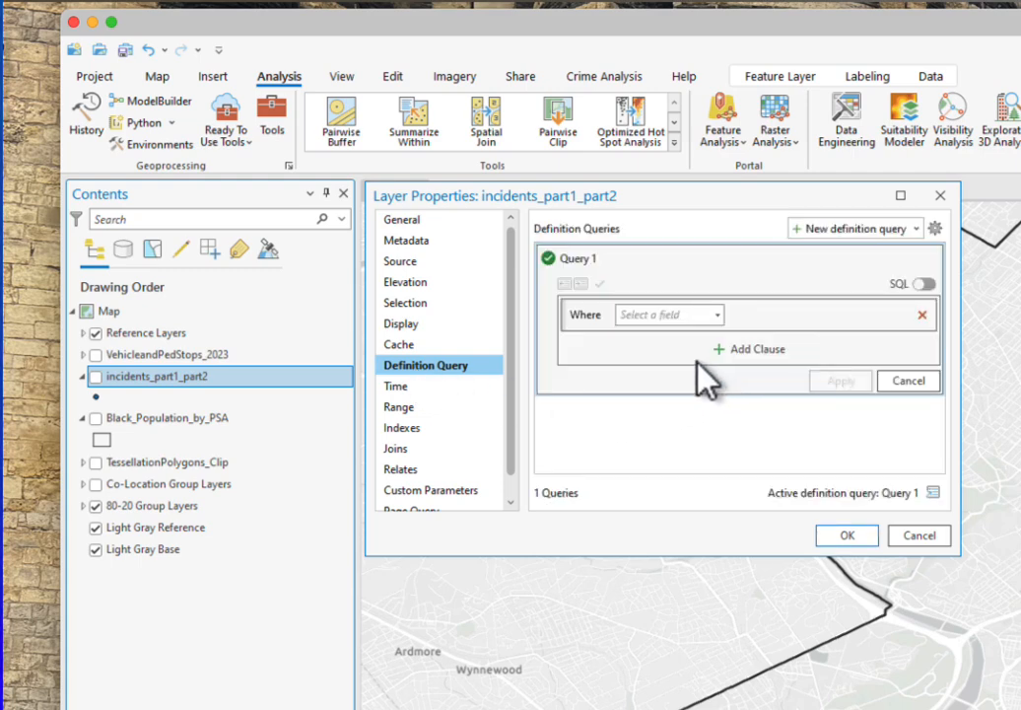
left_click(717, 315)
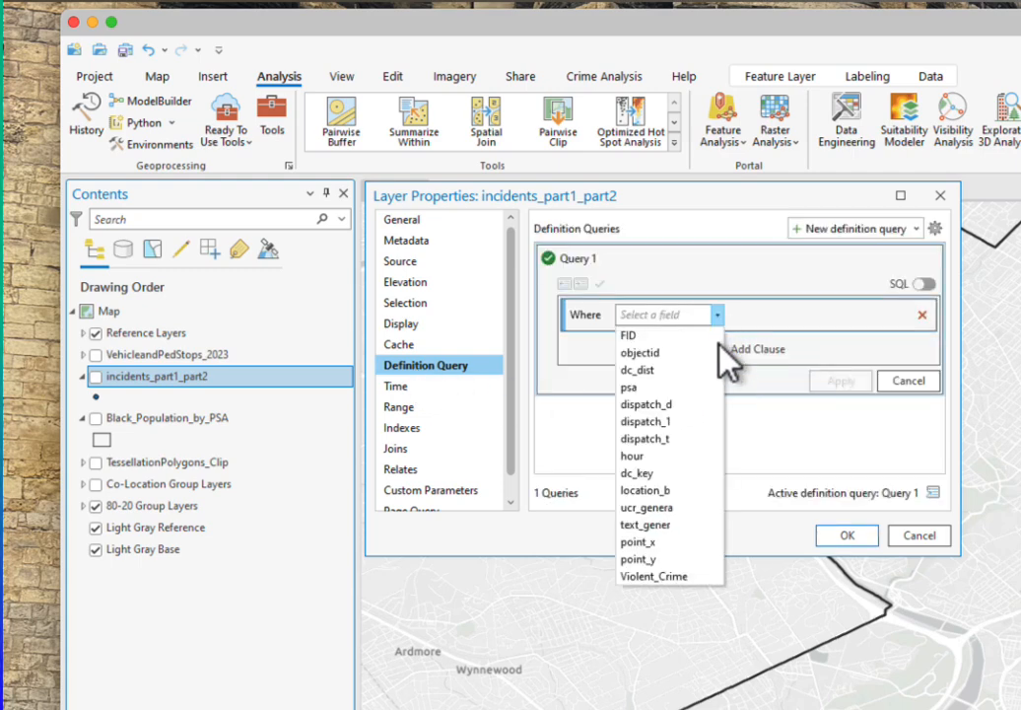
left_click(656, 580)
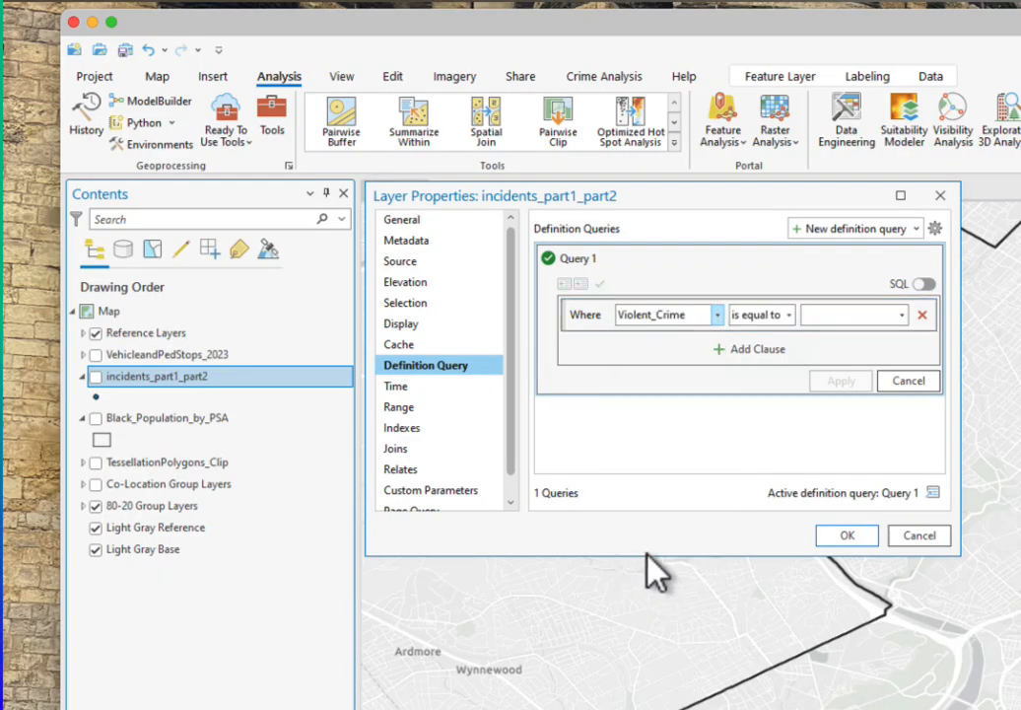
left_click(902, 316)
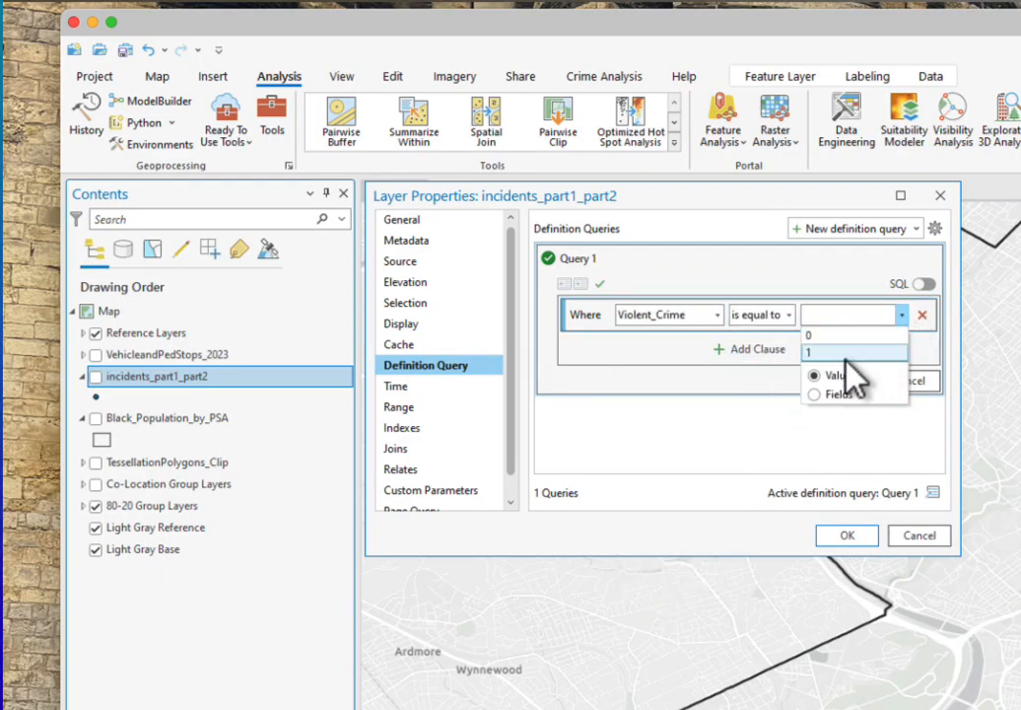
left_click(816, 351)
left_click(843, 382)
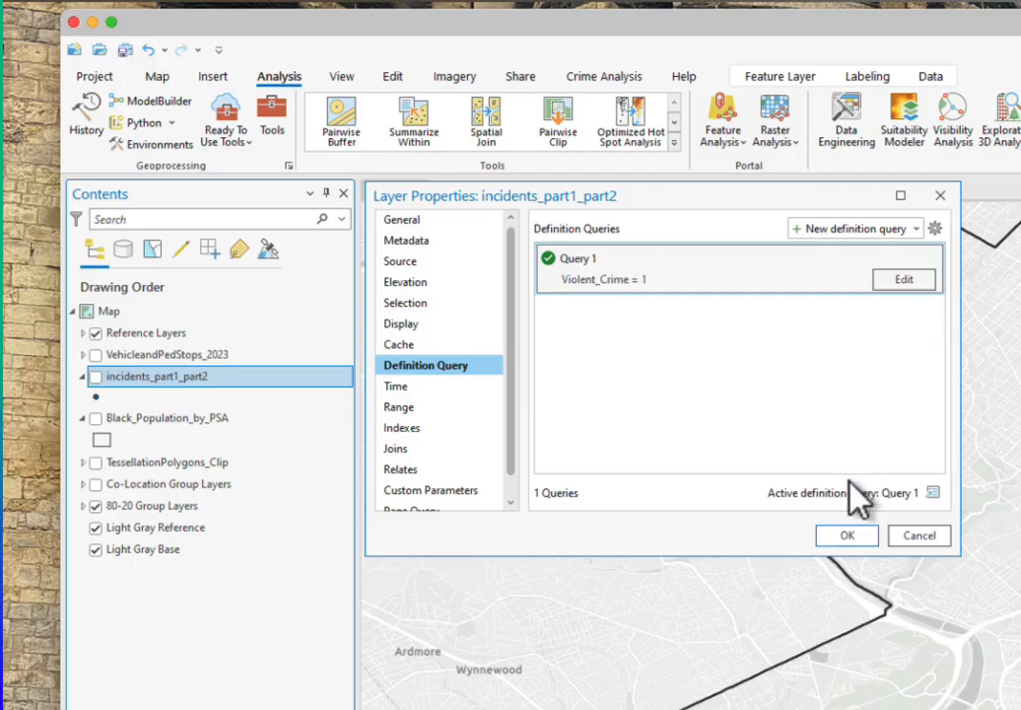
left_click(846, 541)
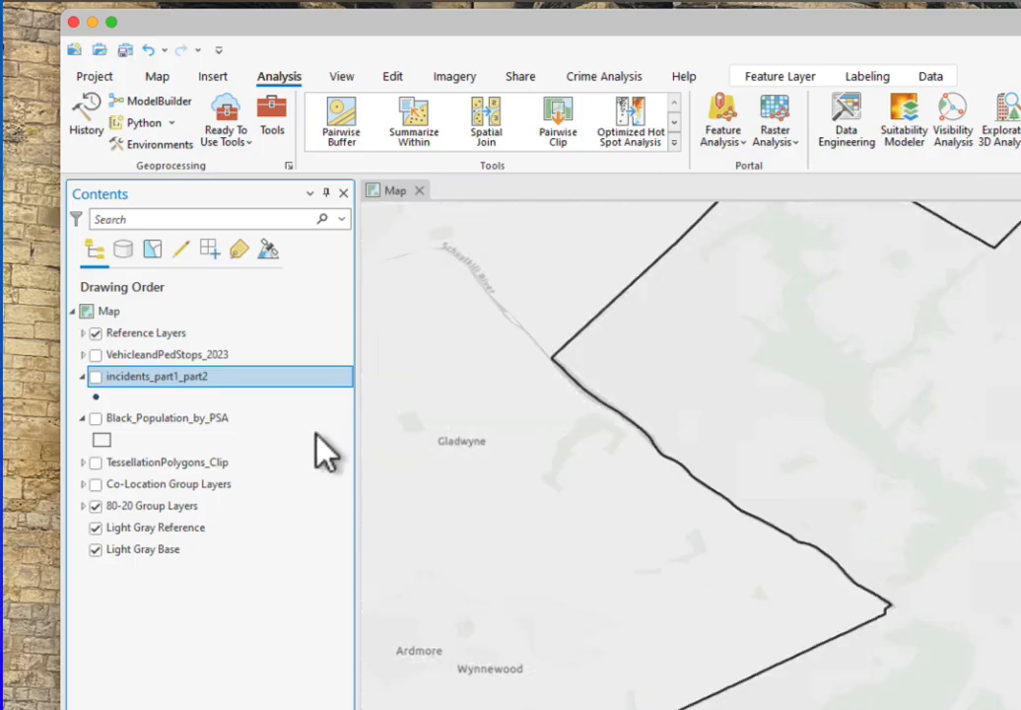
Examine the Violent_Crime values in the incidents_part1_part2 attribute table, and close the table.
right_click(180, 379)
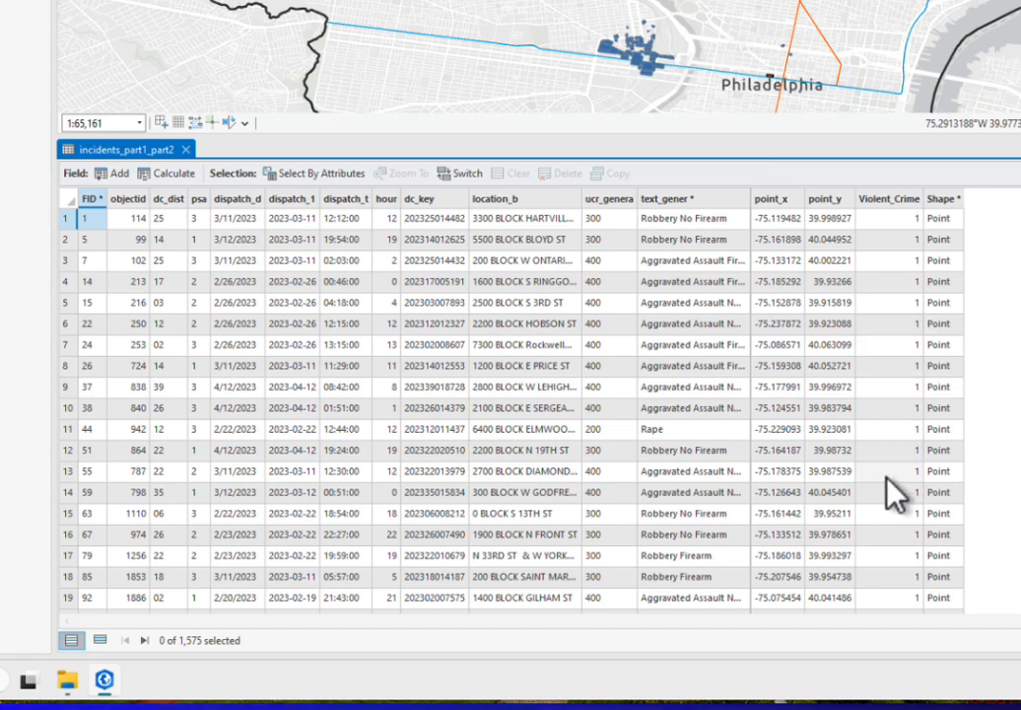
left_click(184, 150)
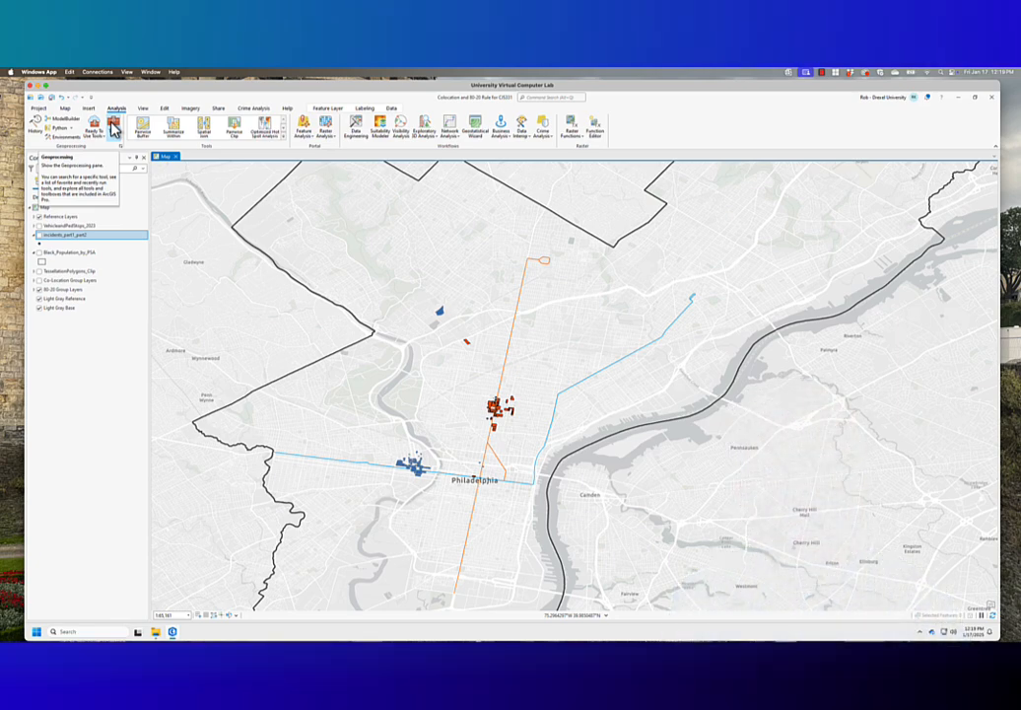
Search the geoprocessing tools for "colocation" and open the Colocation Analysis tool.
left_click(113, 126)
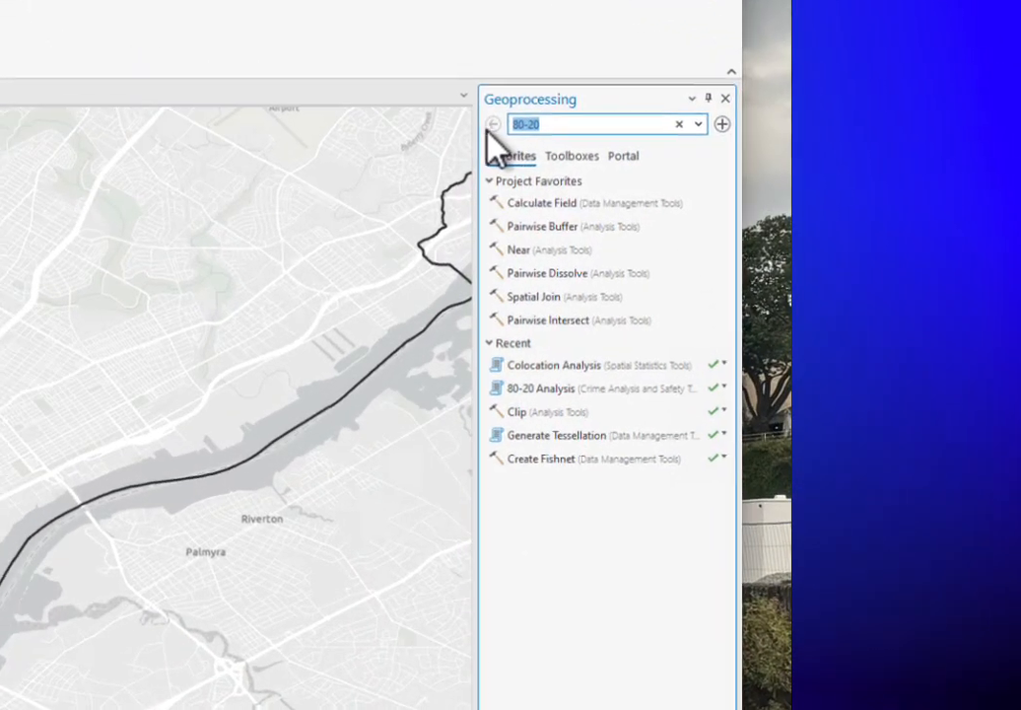
type("colocation")
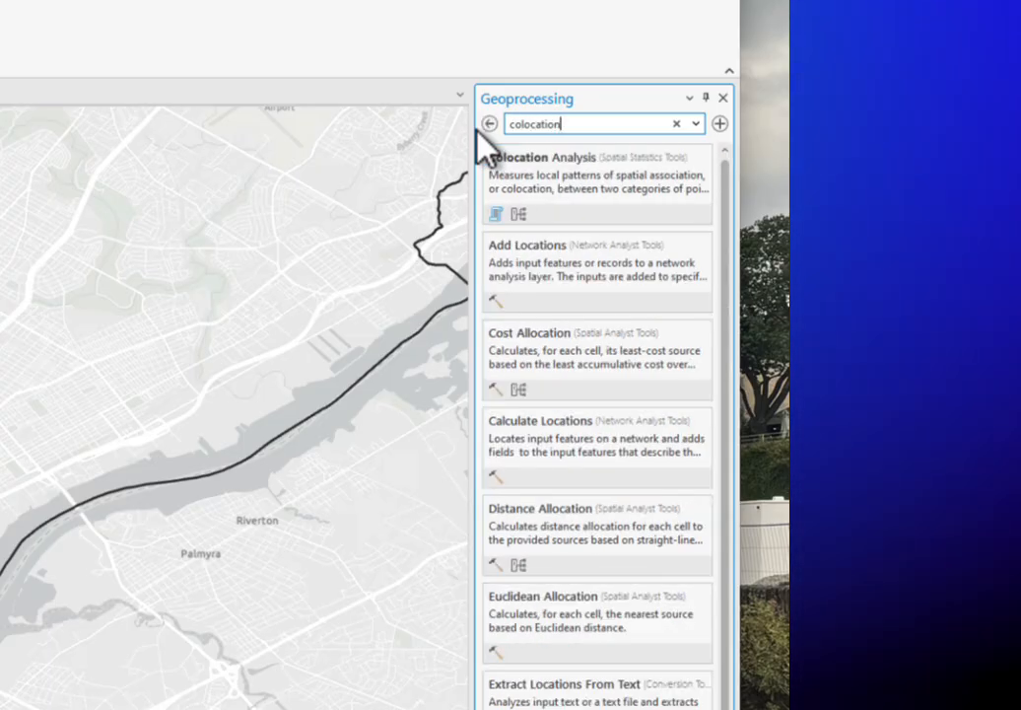
left_click(572, 197)
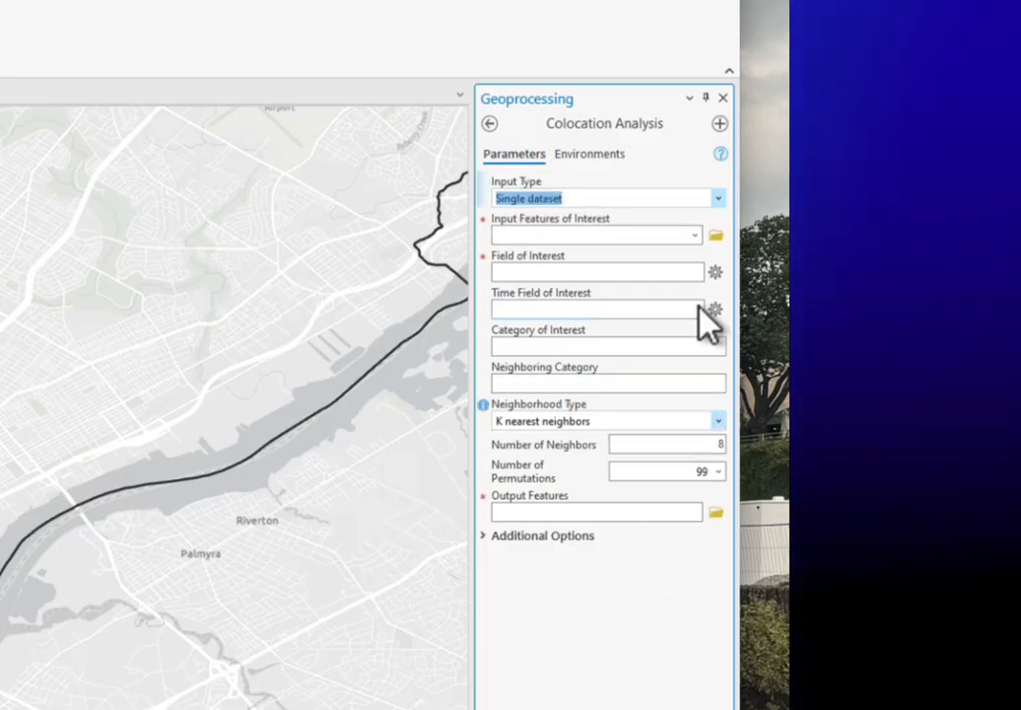
Set the input features of interest to VehicleandPedStops_2023, with stoptype as field of interest and datetimeoccur as time field.
left_click(695, 235)
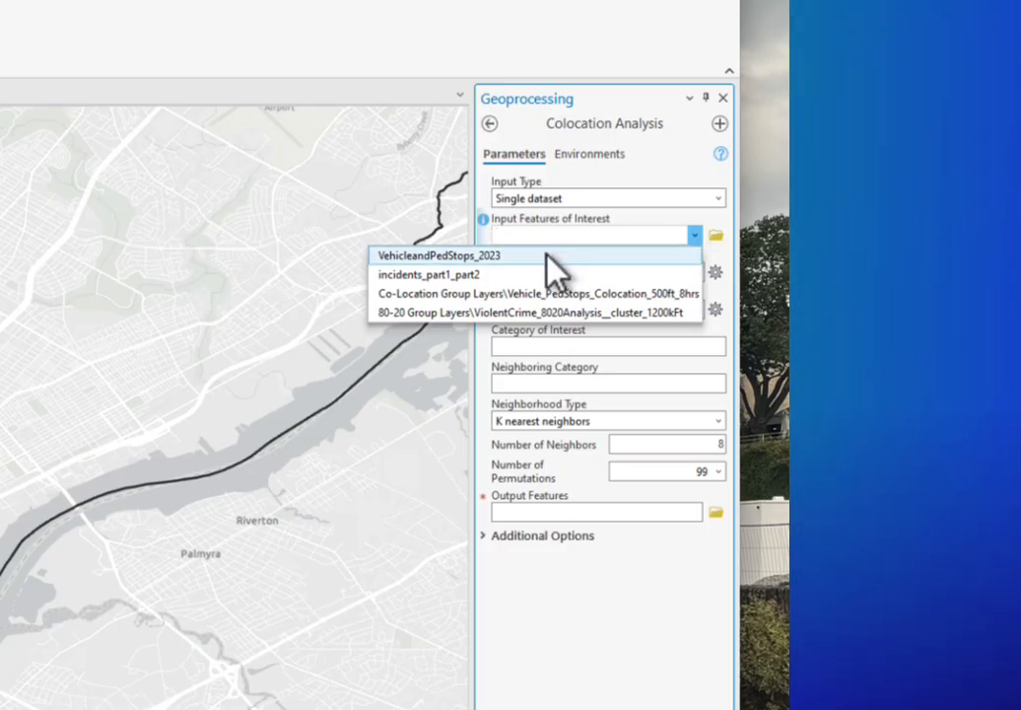
left_click(547, 256)
left_click(695, 273)
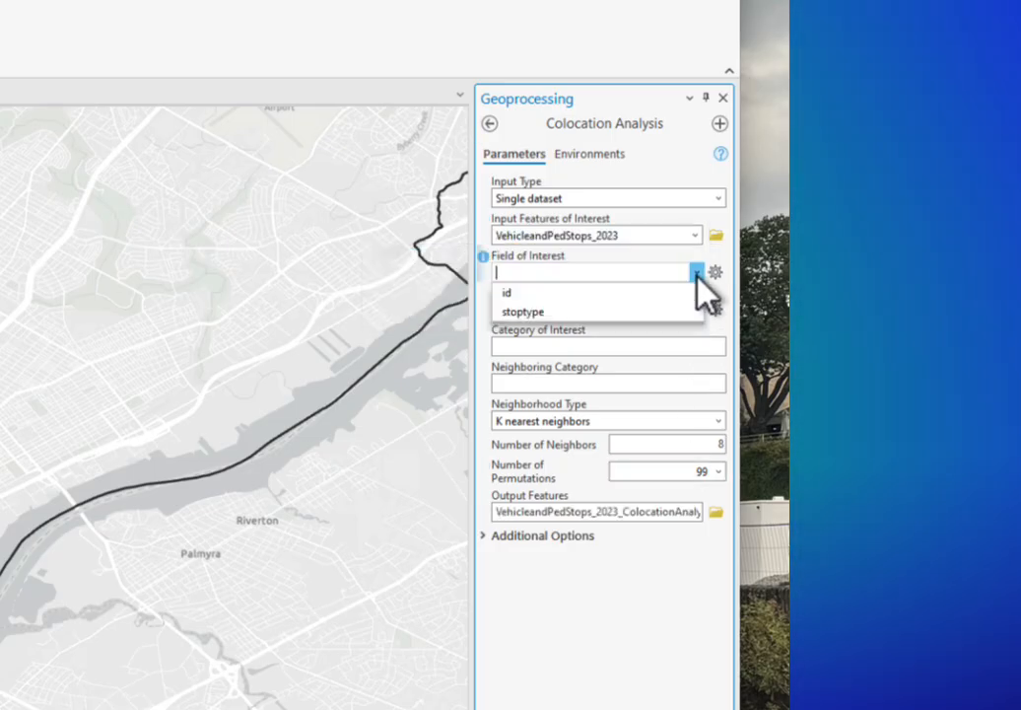
left_click(604, 314)
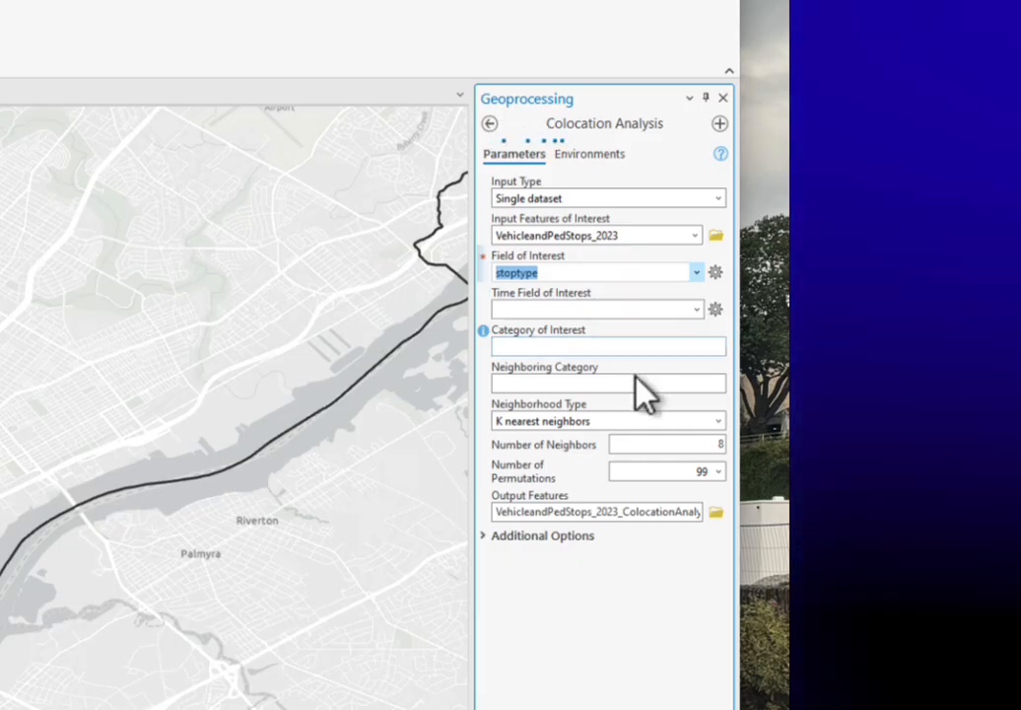
left_click(698, 309)
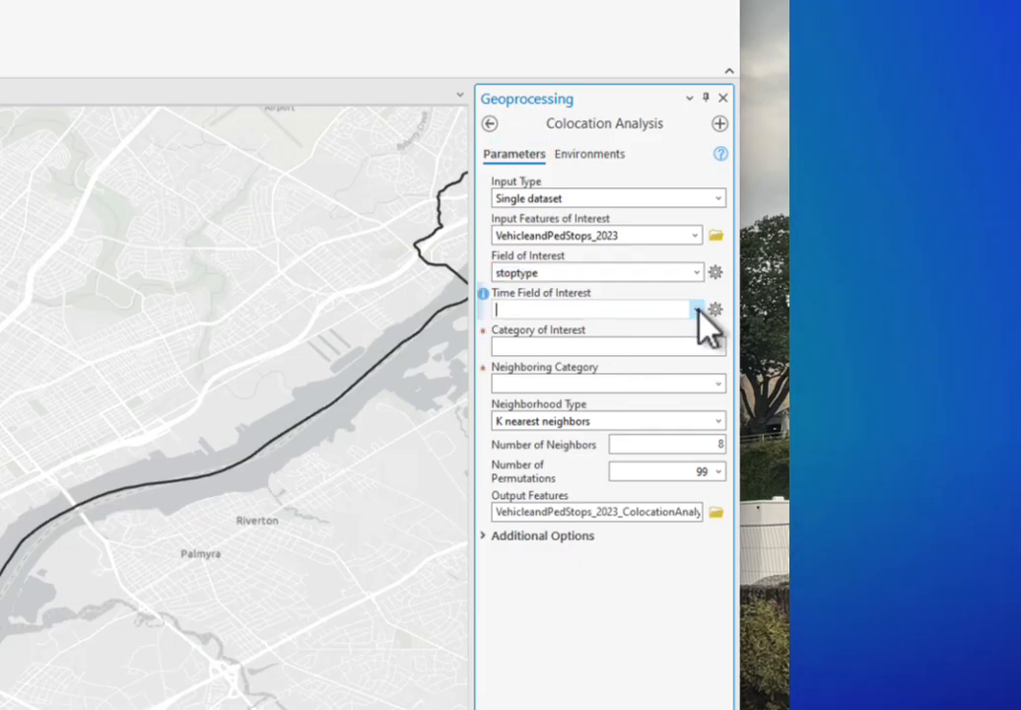
left_click(699, 309)
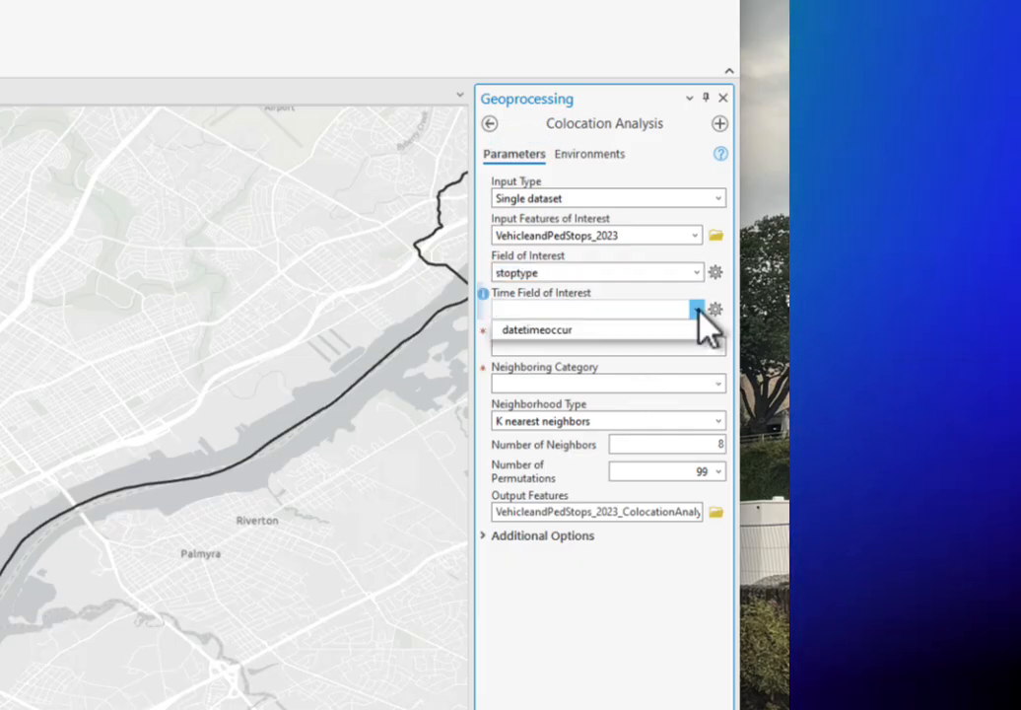
left_click(634, 331)
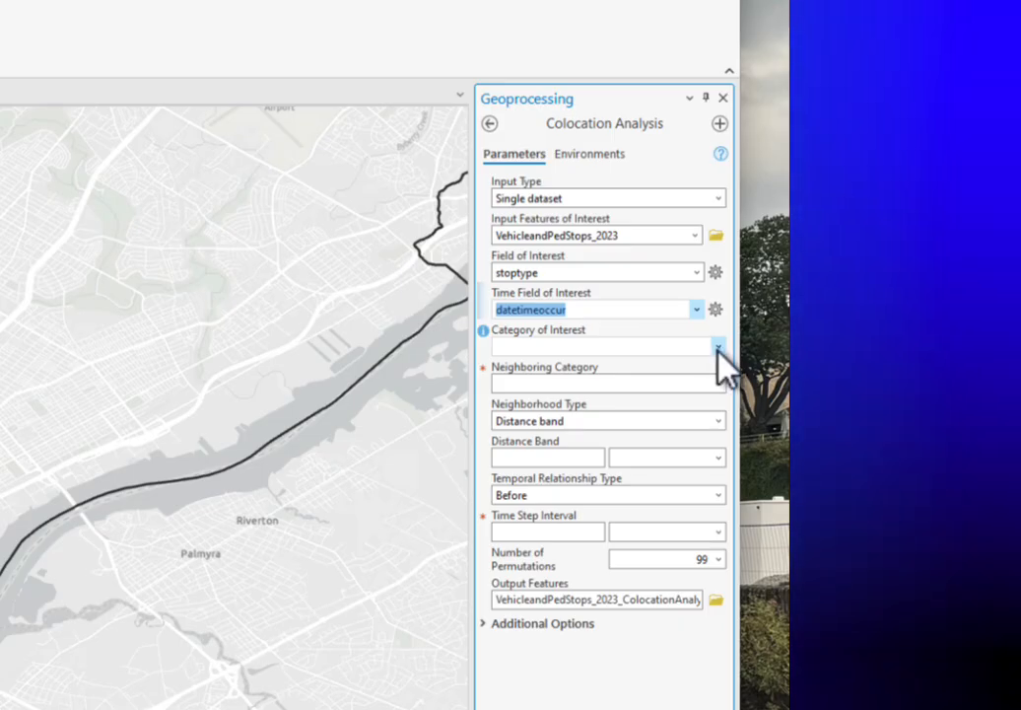
Set the category of interest to vehicle and the neighboring category to pedestrian.
left_click(718, 348)
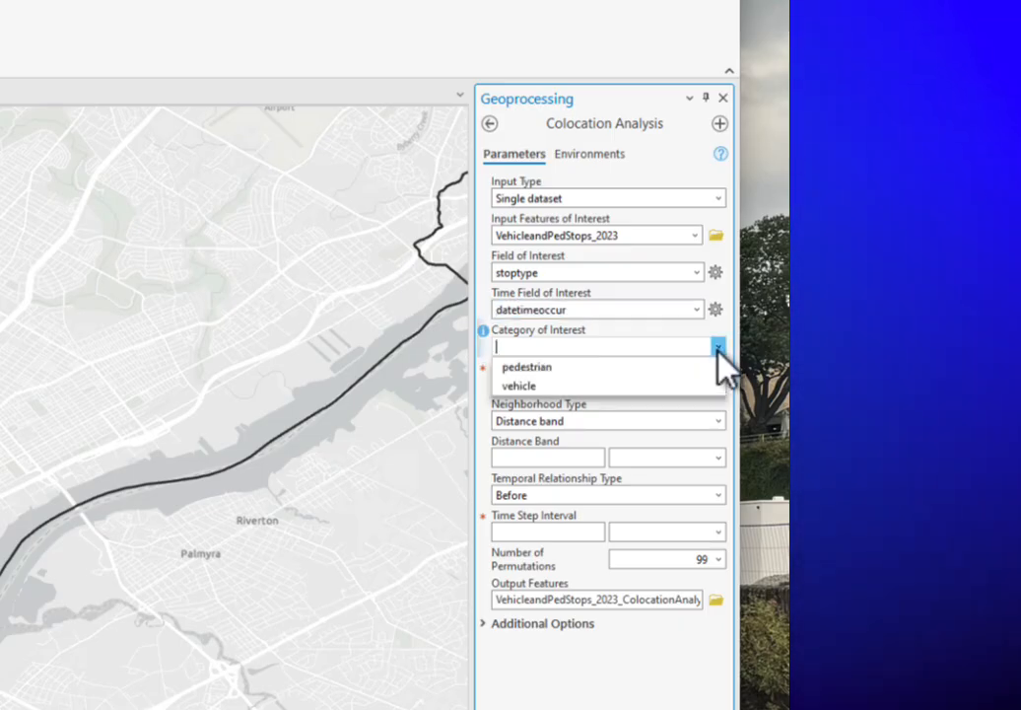
left_click(591, 387)
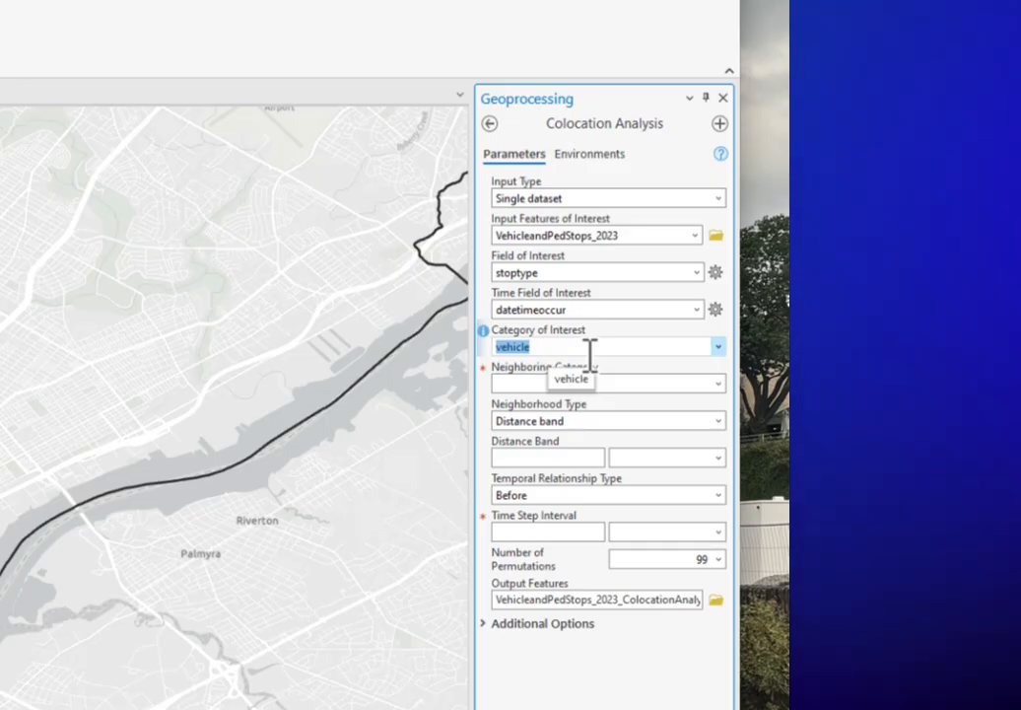
left_click(717, 383)
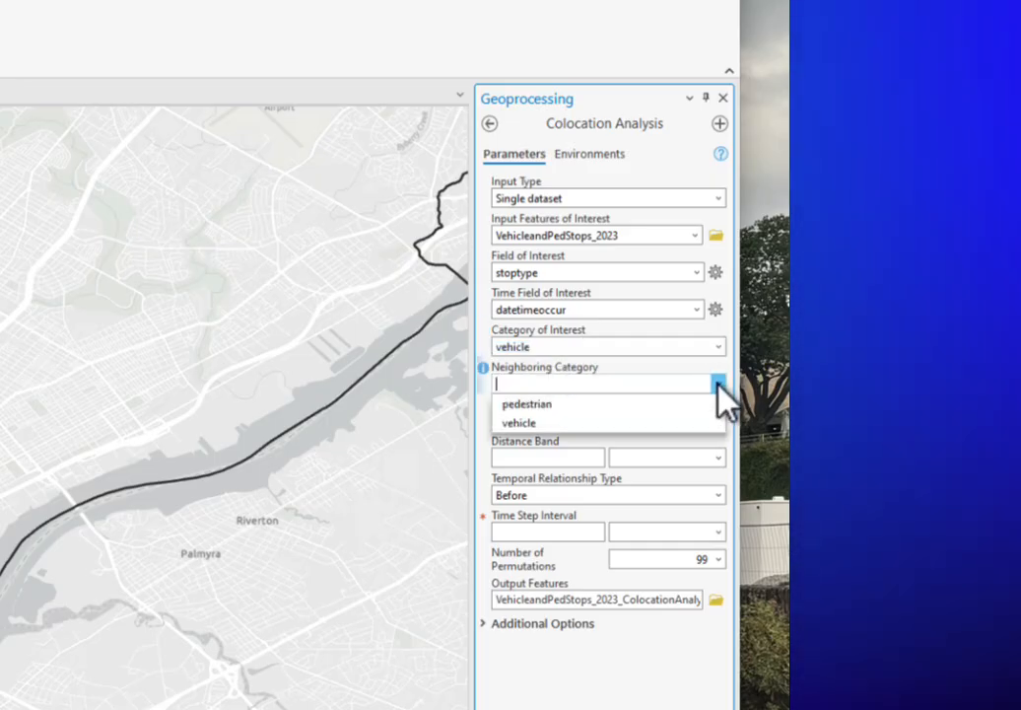
left_click(653, 405)
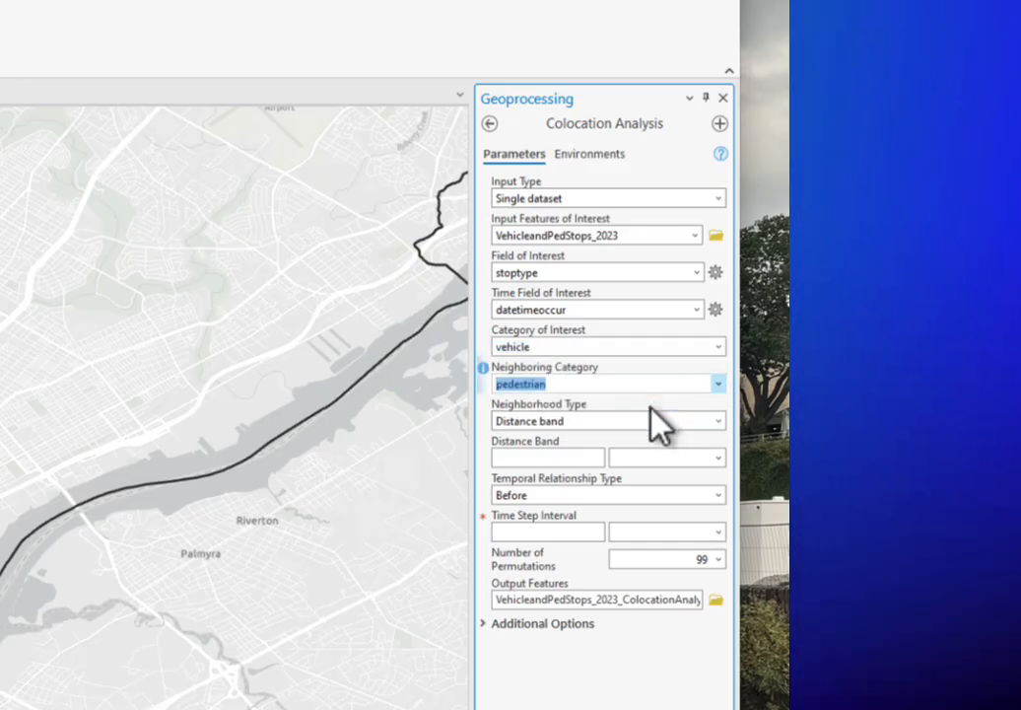
Set the colocation distance band to 500 US Survey Feet.
left_click(573, 458)
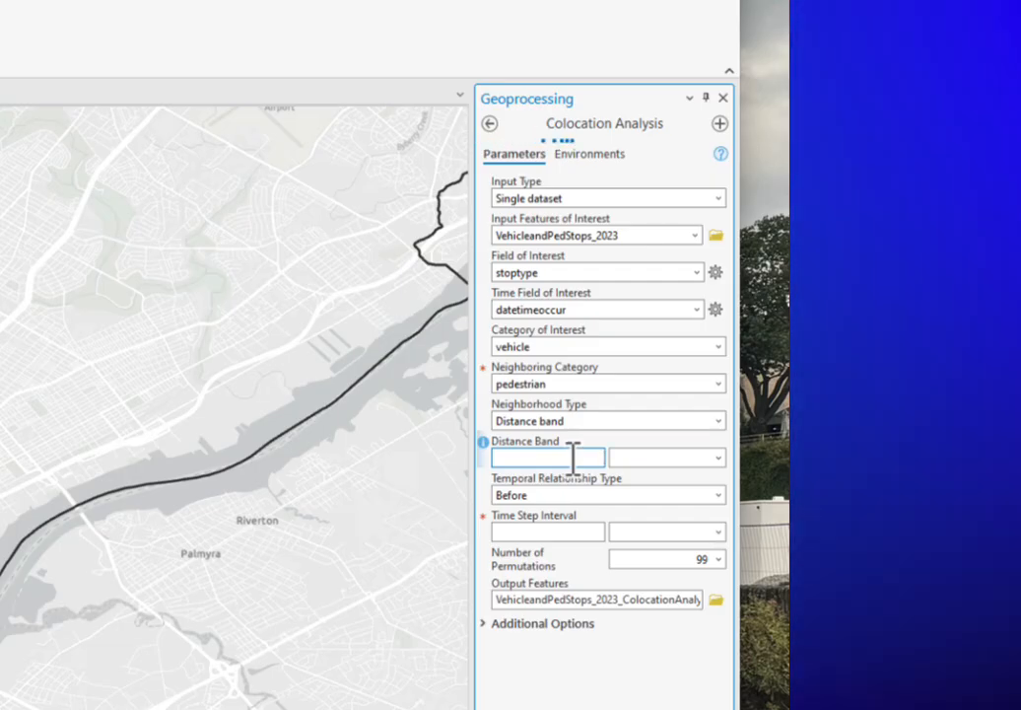
type("500")
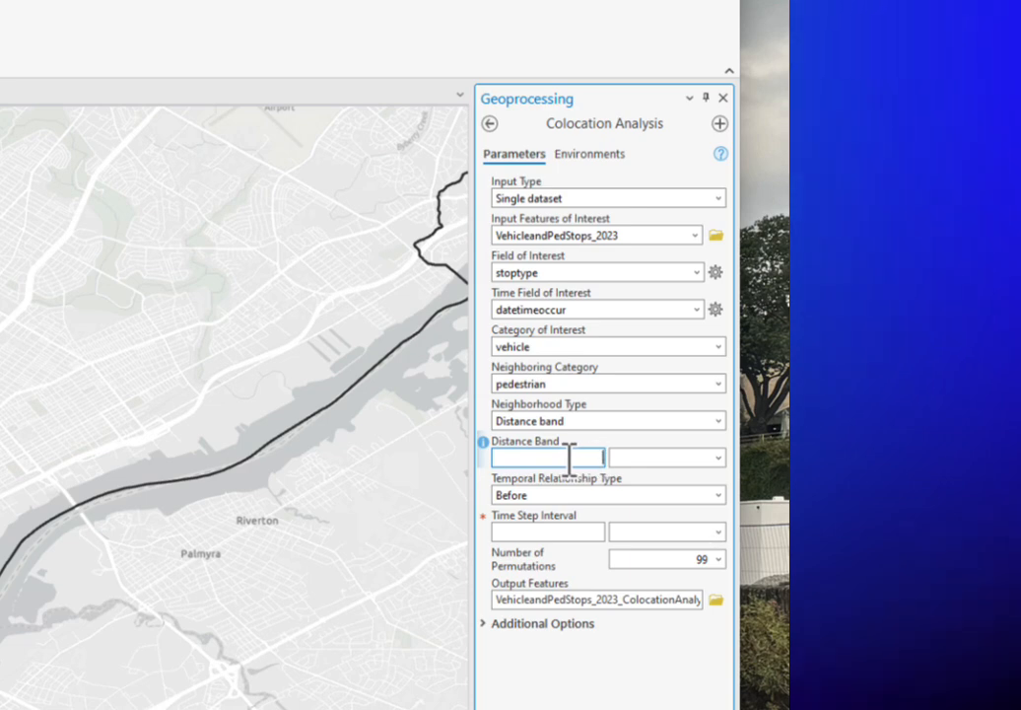
type("500")
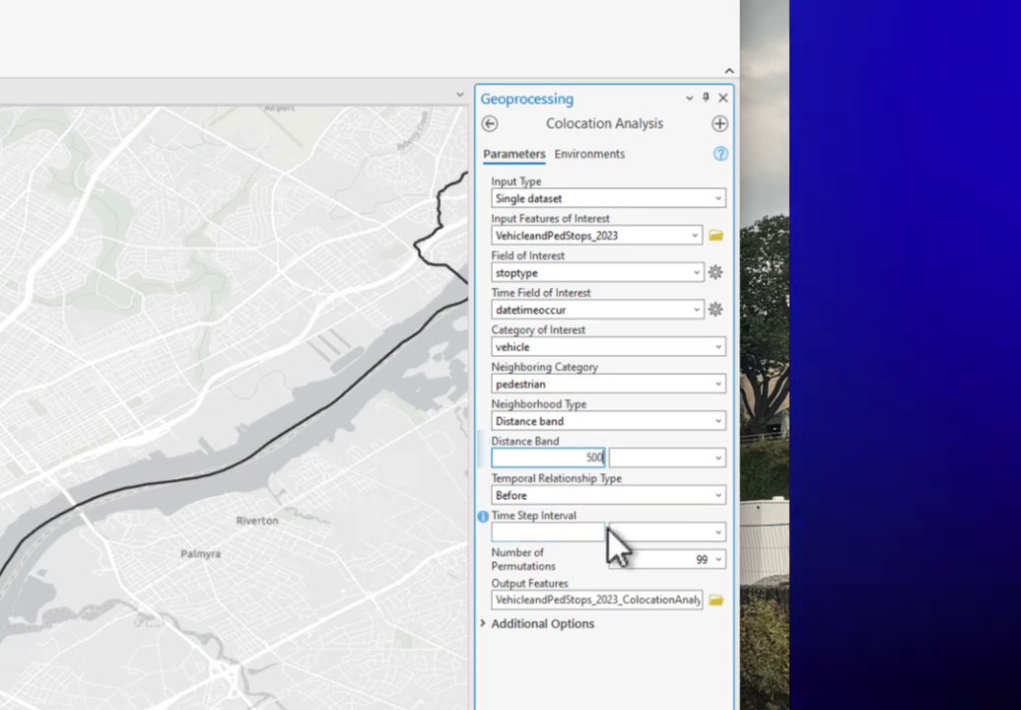
left_click(716, 459)
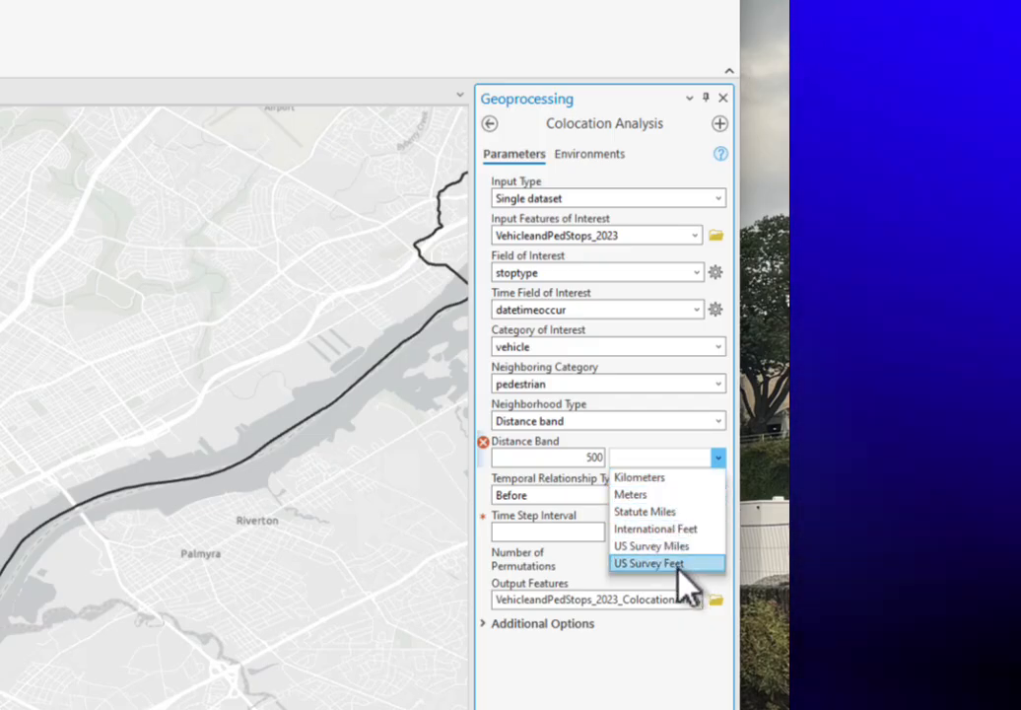
left_click(678, 565)
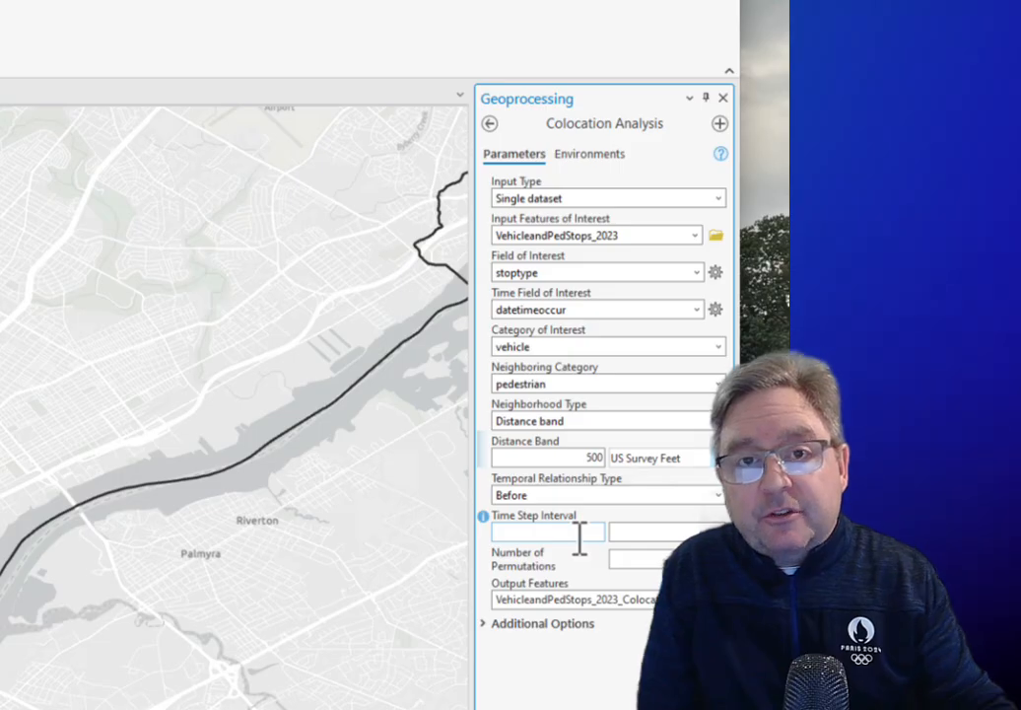
Set the time step interval to 8 Hours.
left_click(579, 537)
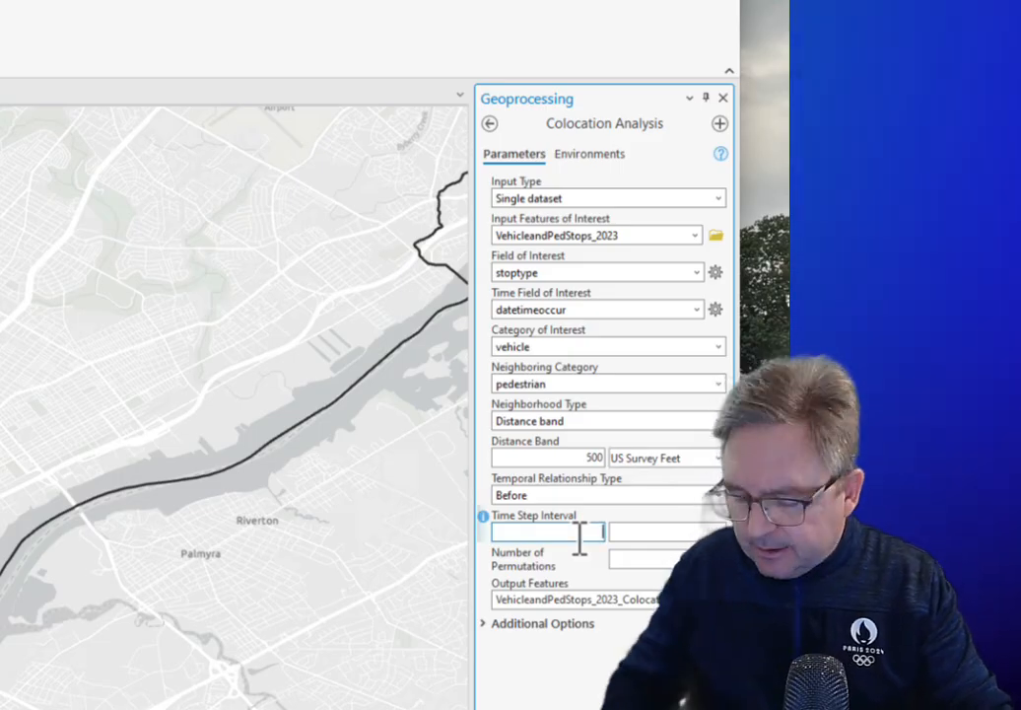
type("8")
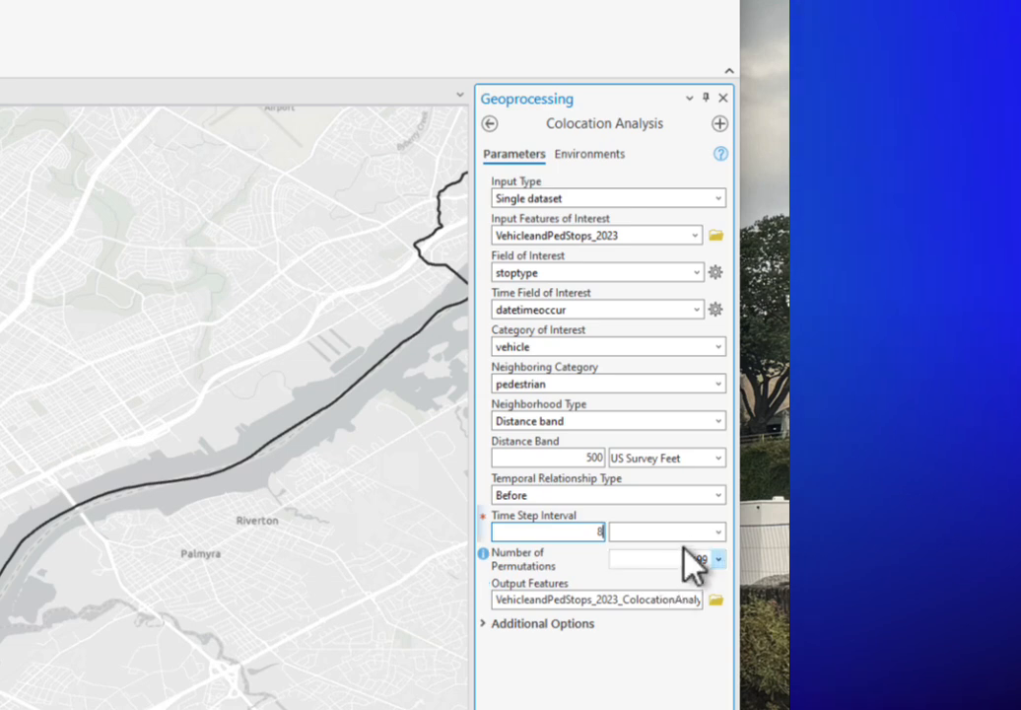
left_click(717, 532)
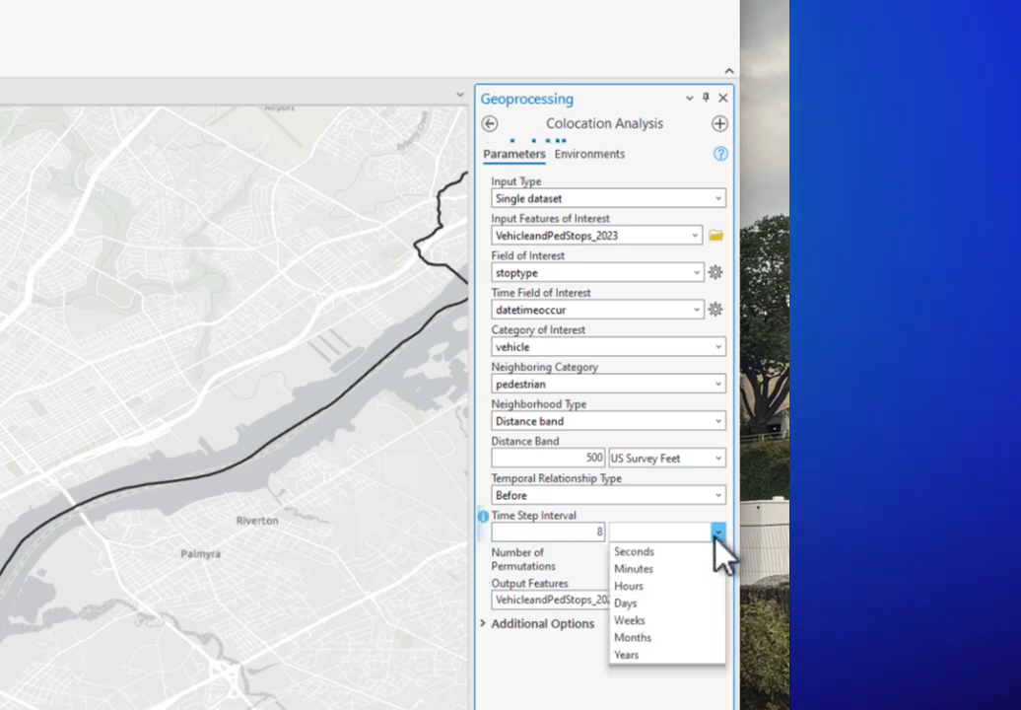
left_click(694, 588)
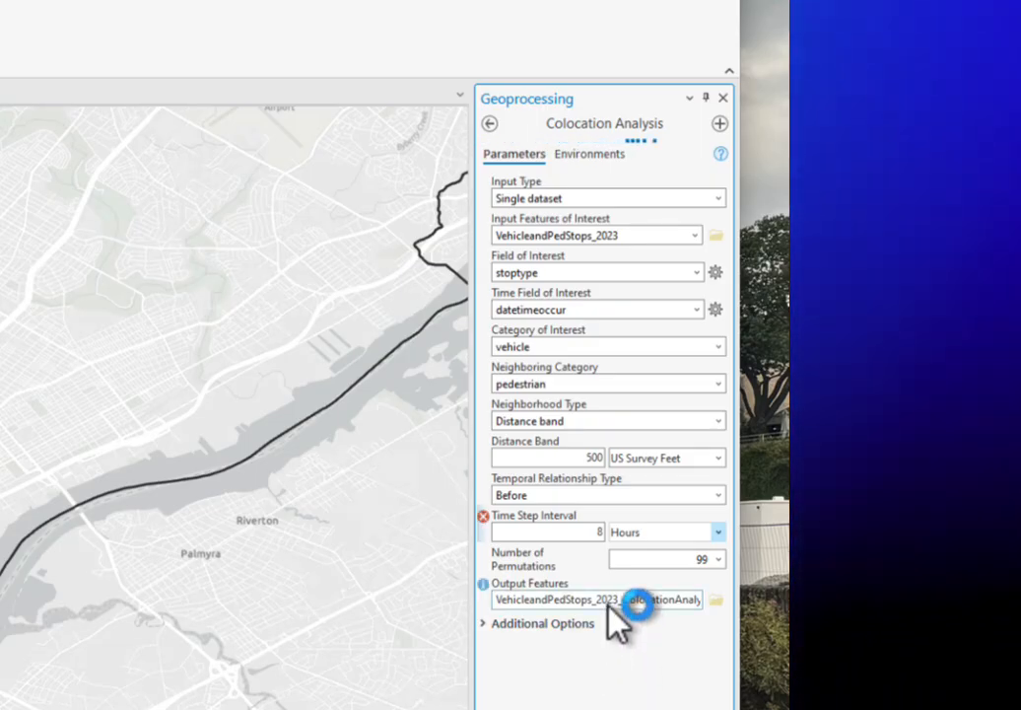
Name the colocation output features VehicleandPedStops_2023_ColocationAnalysis_500ft_8hr.
left_click(608, 604)
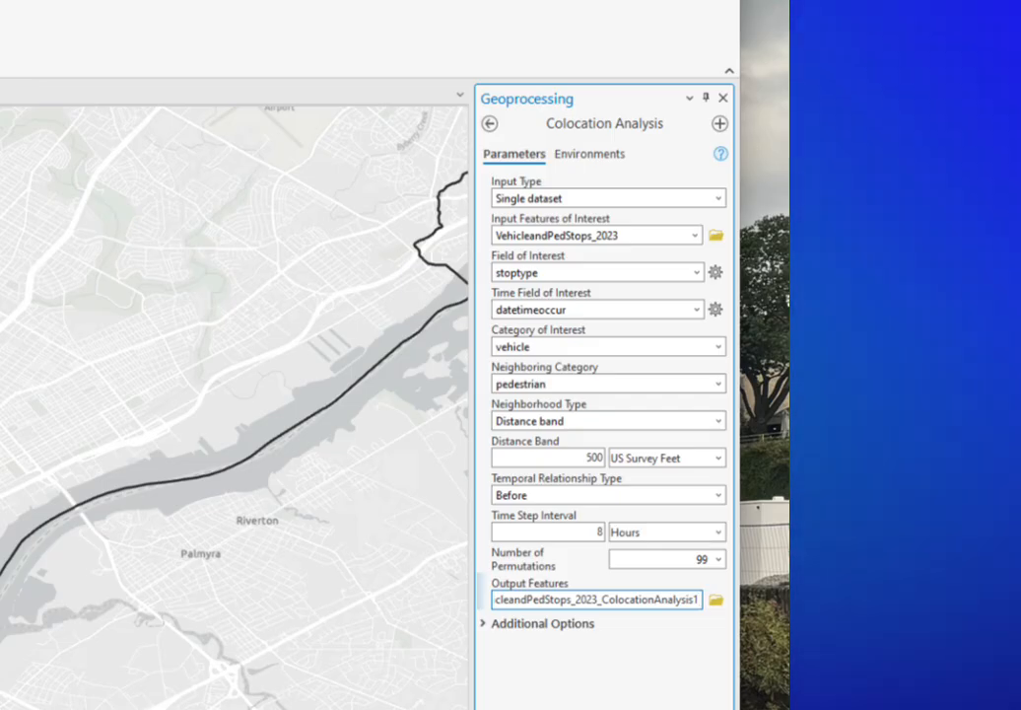
key("BackSpace")
type("_")
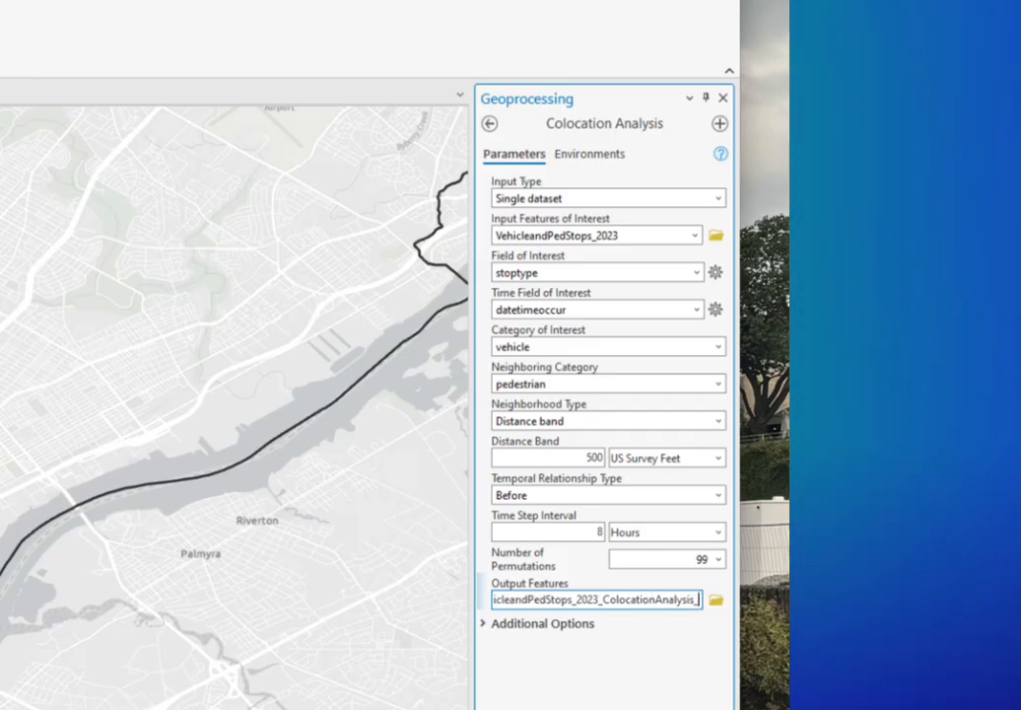
type("500ft")
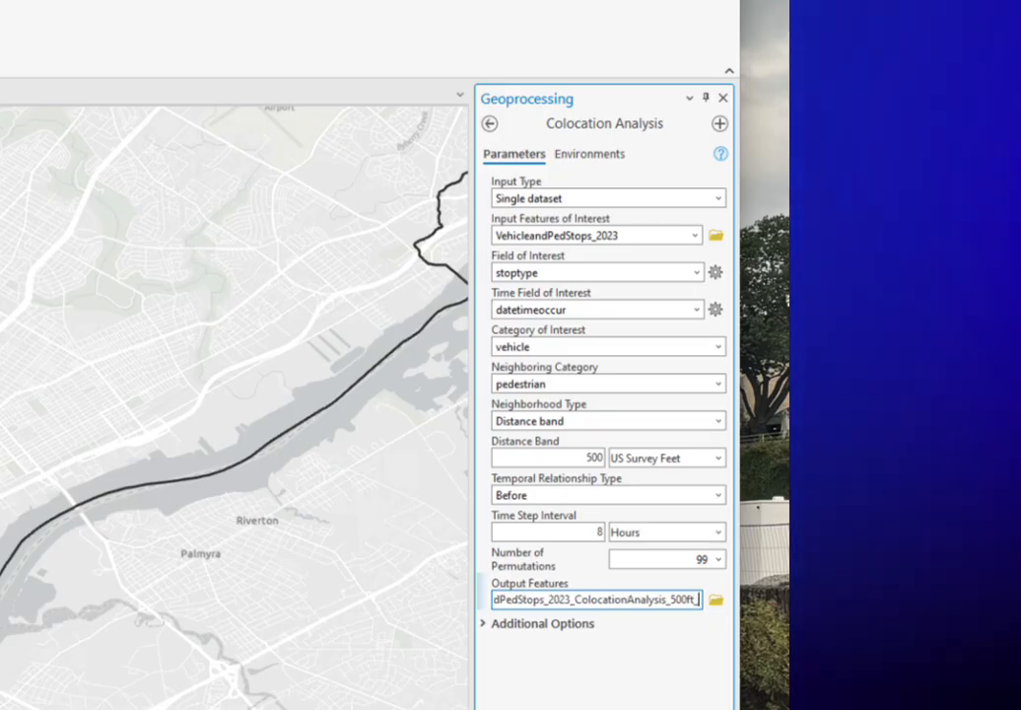
type("_8hr")
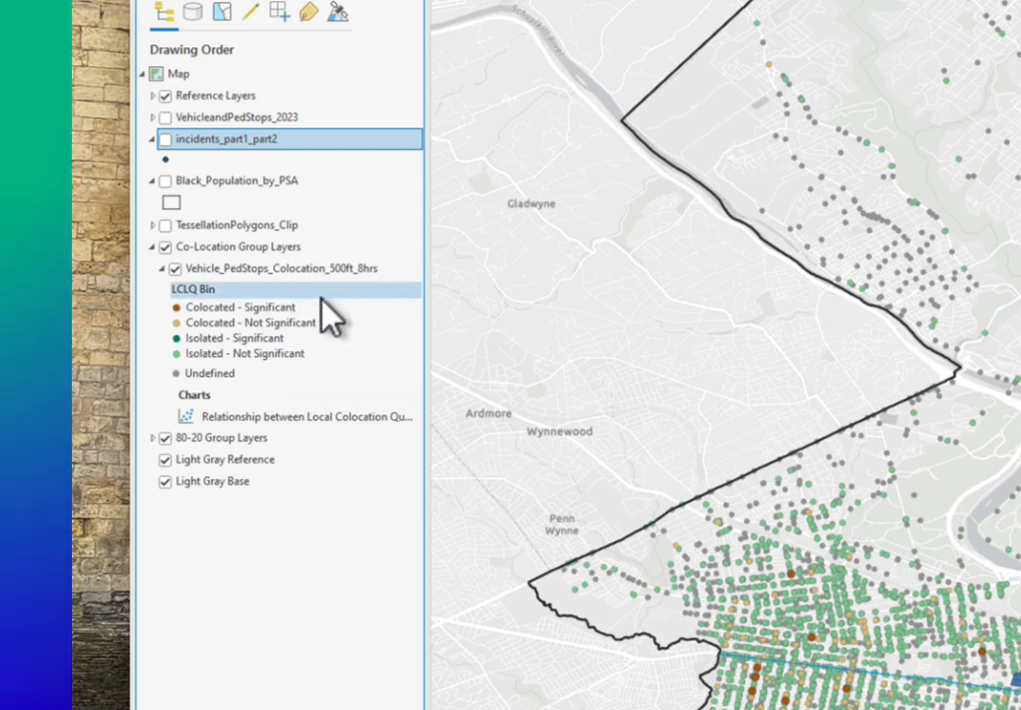
Add a definition query to the Vehicle_PedStops_Colocation_500ft_8hrs layer where LCLQ Type is equal to Colocated - Significant.
right_click(301, 271)
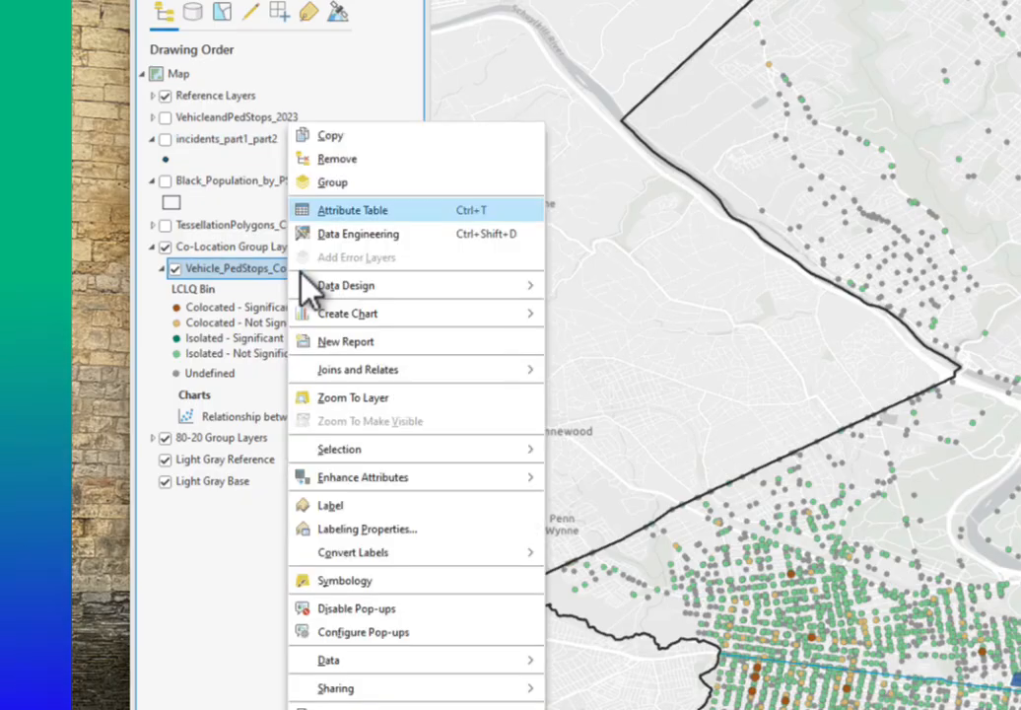
left_click(345, 708)
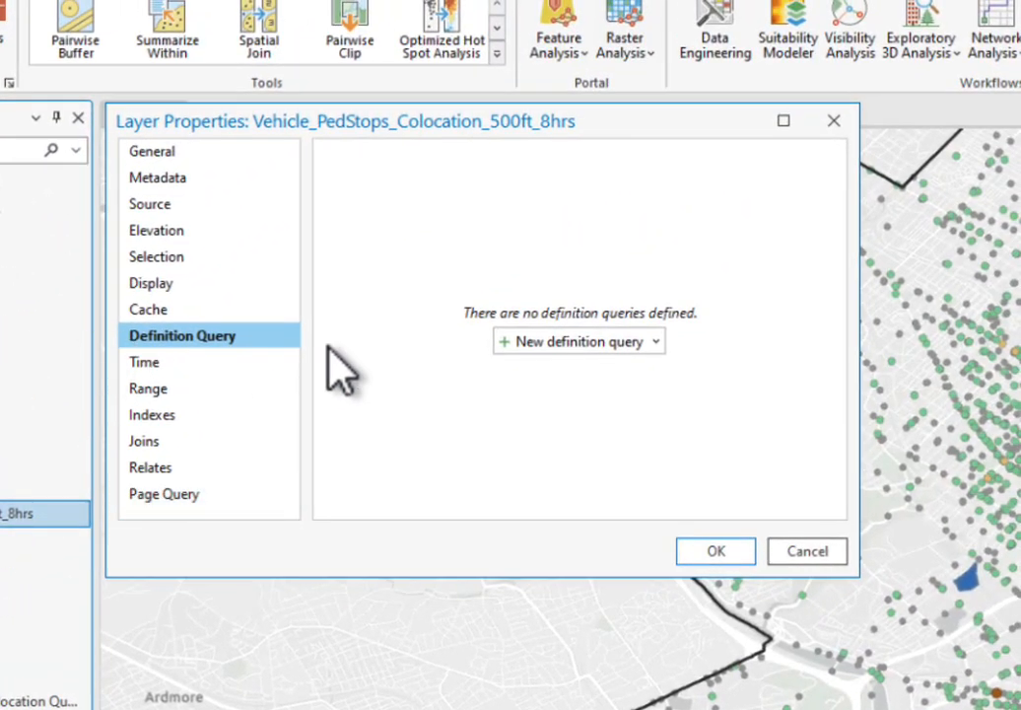
left_click(567, 341)
left_click(551, 272)
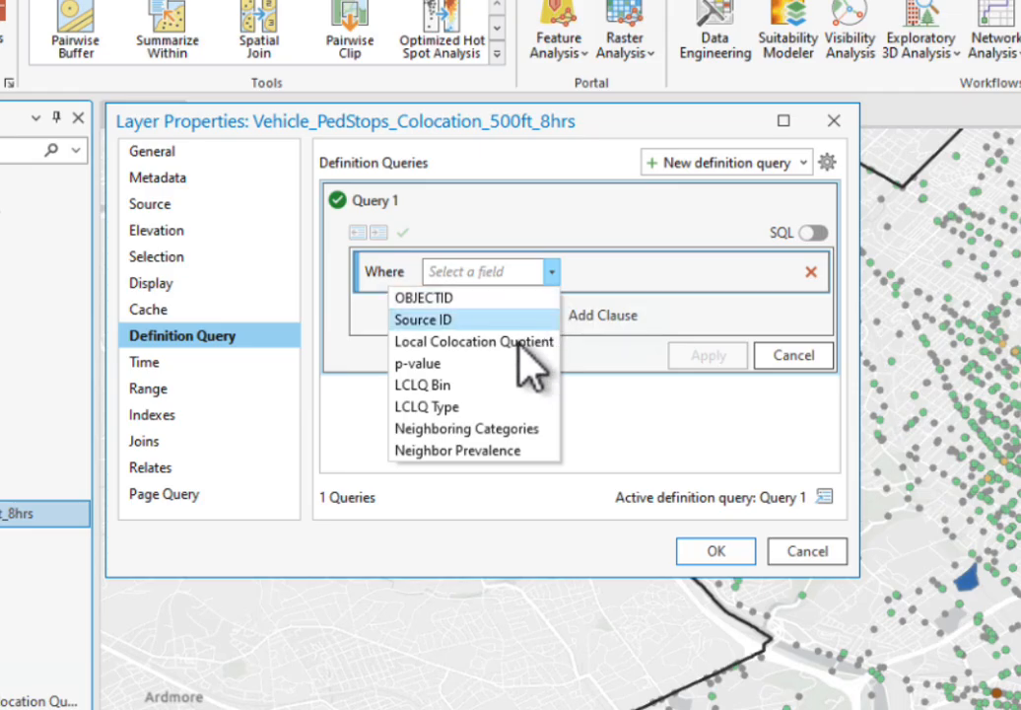
left_click(465, 410)
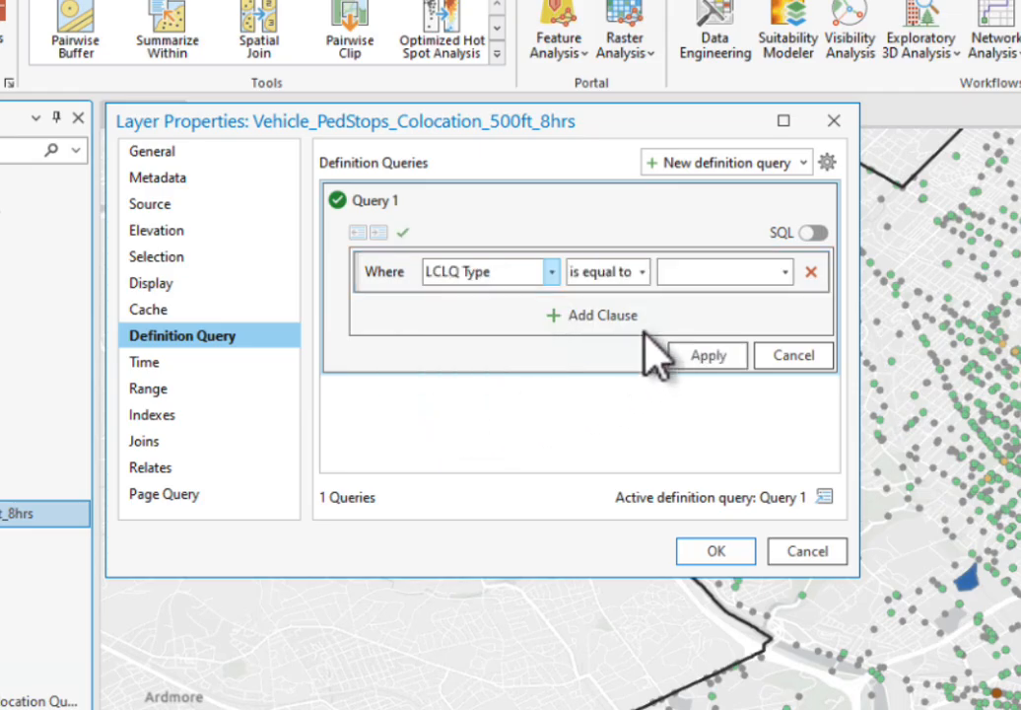
left_click(785, 274)
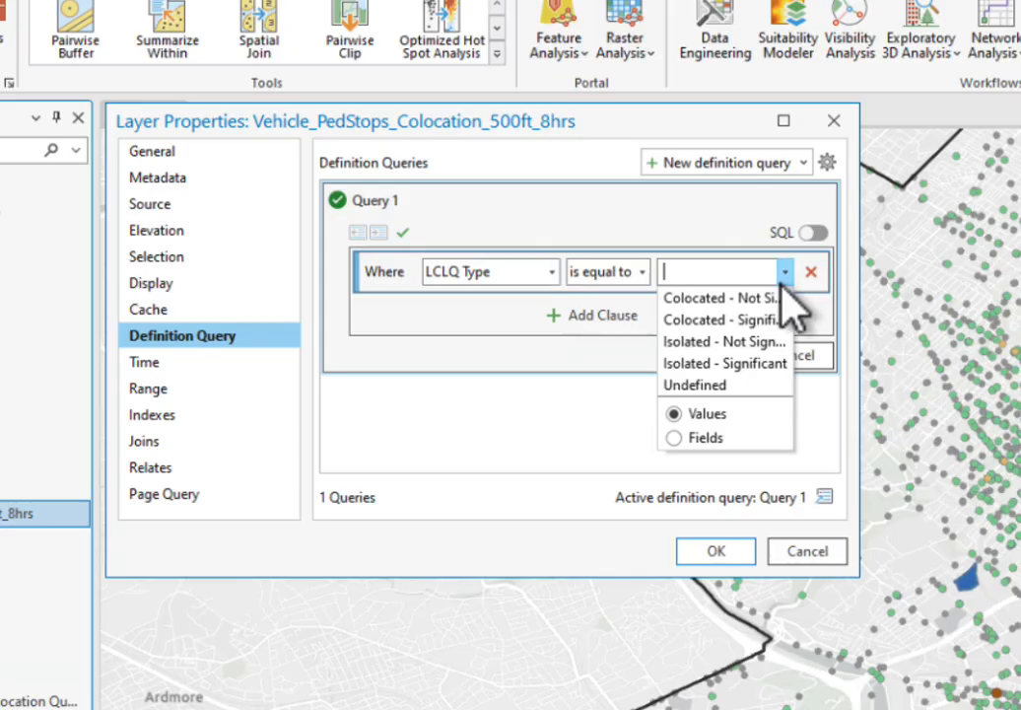
left_click(724, 319)
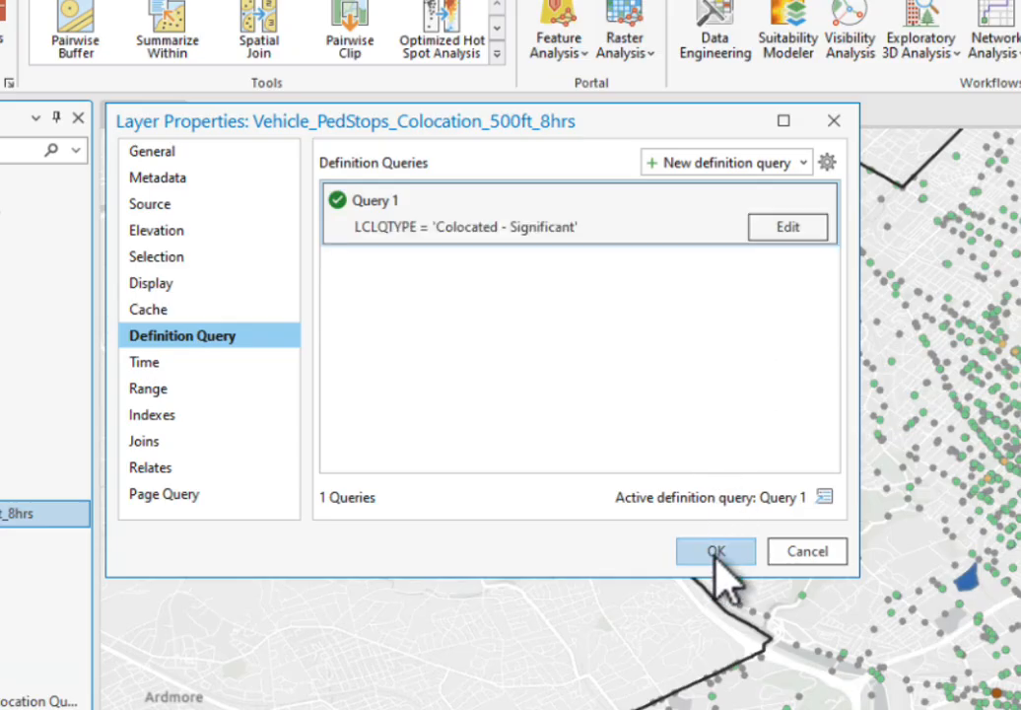
left_click(716, 554)
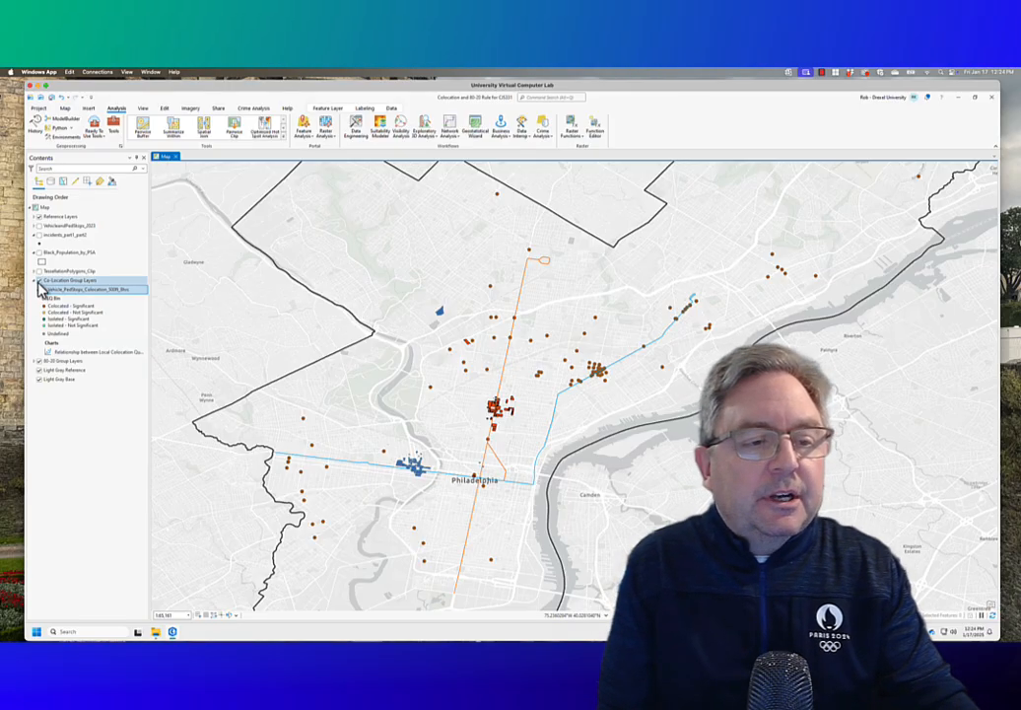
Hide the Co-Location Group Layers and open the 80-20 Analysis geoprocessing tool.
left_click(41, 287)
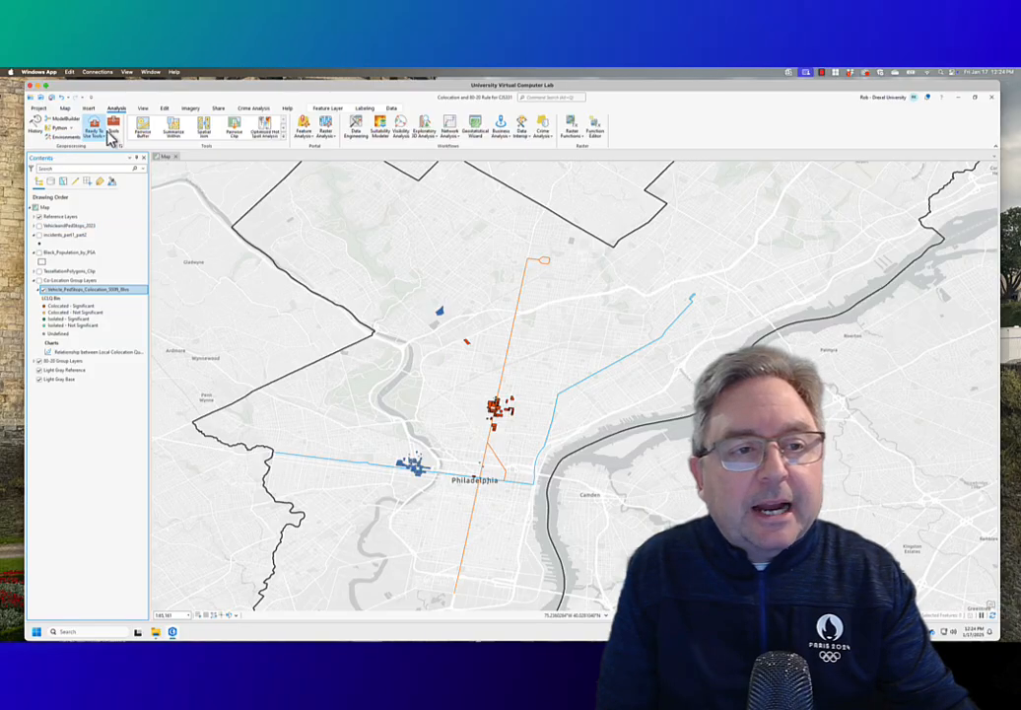
left_click(110, 135)
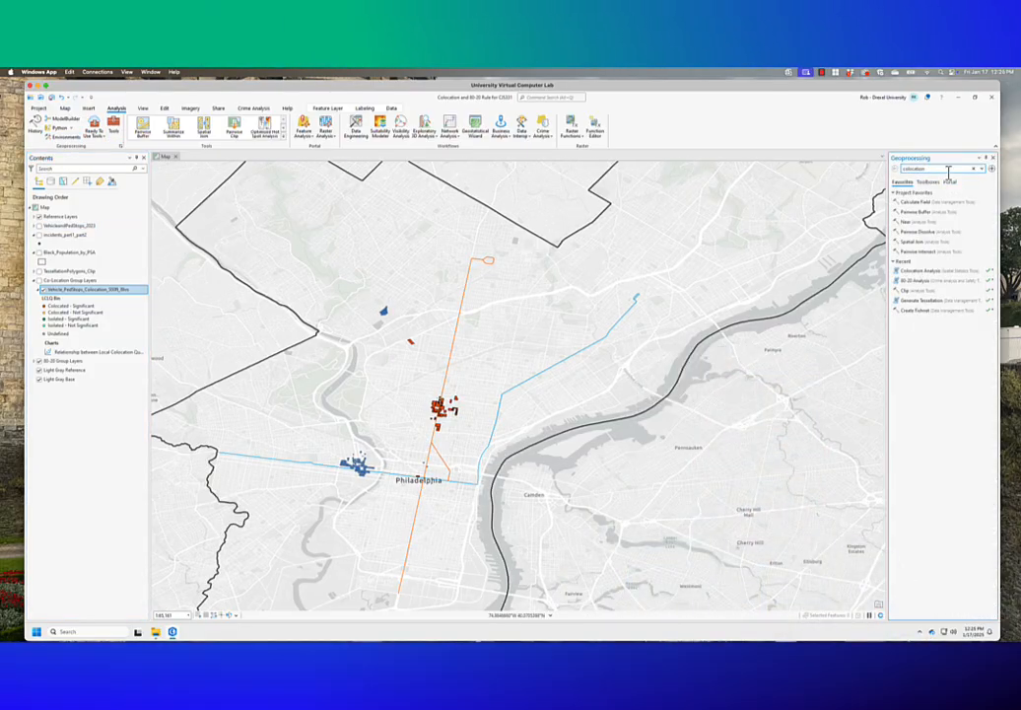
left_click_drag(950, 170, 873, 173)
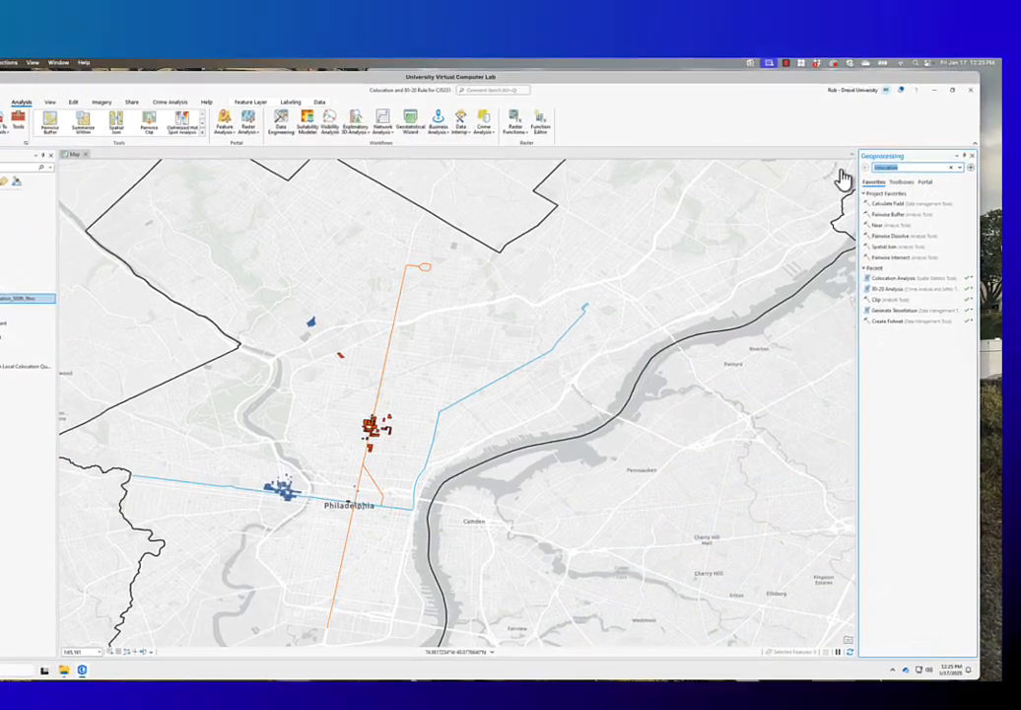
type("80-20")
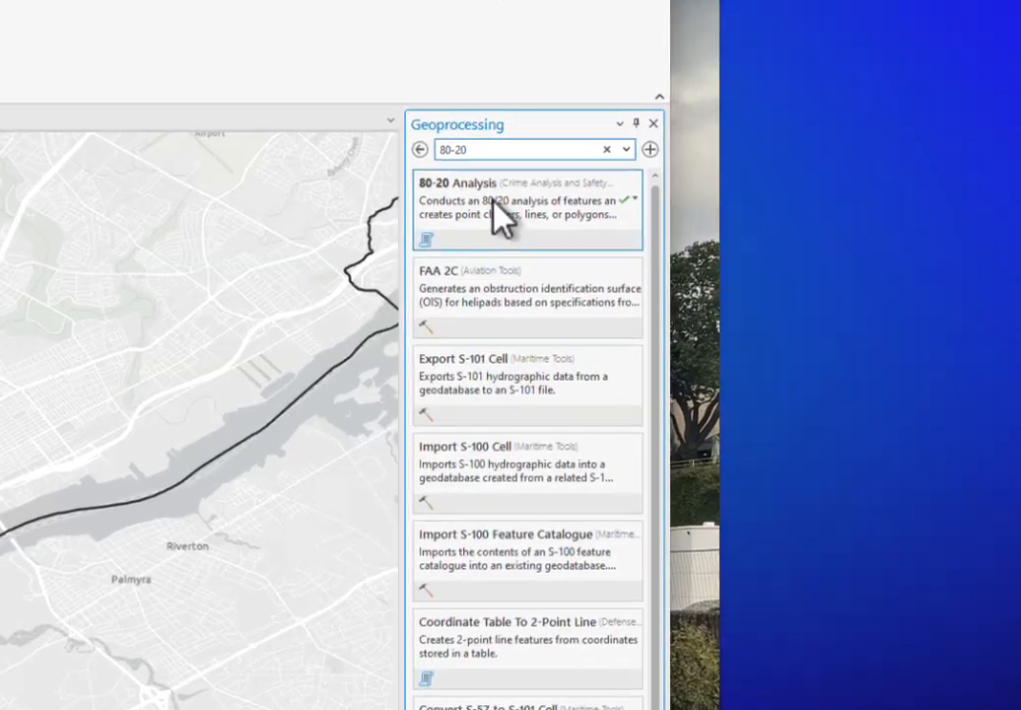
left_click(495, 202)
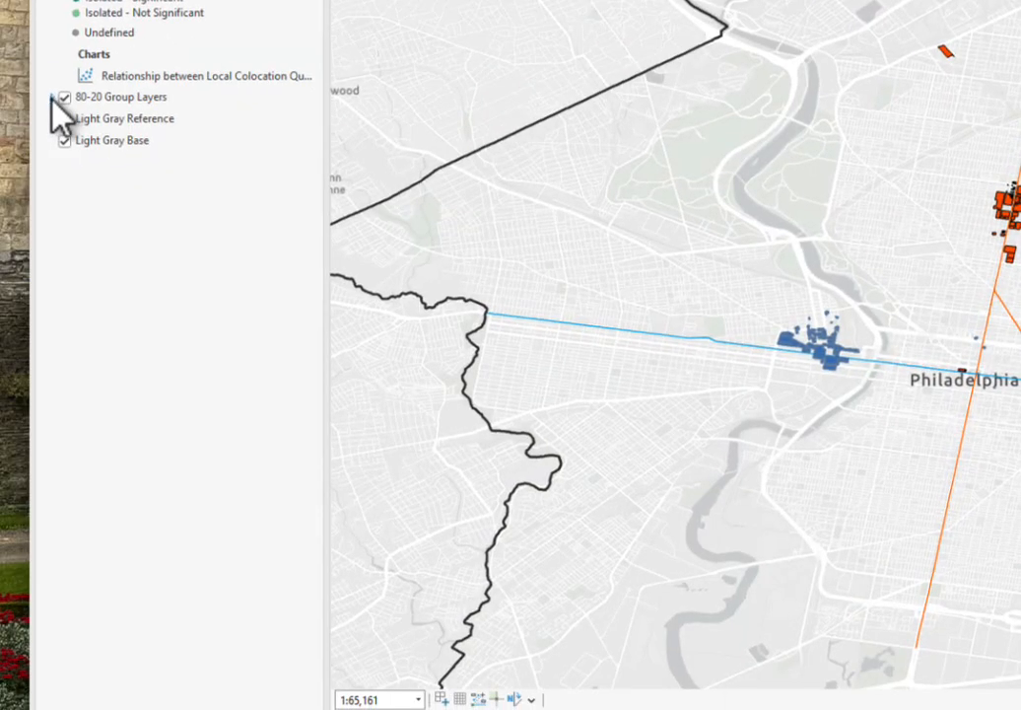
Expand the 80-20 Group Layers and set the 80-20 Analysis input point features to incidents_part1_part2.
left_click(52, 97)
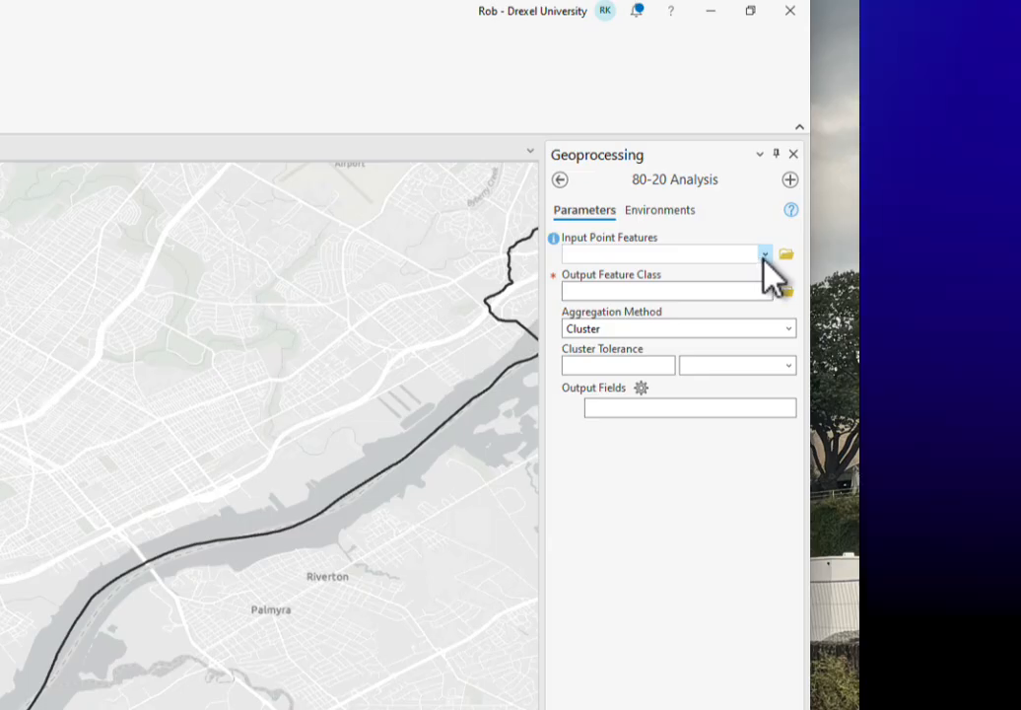
left_click(765, 255)
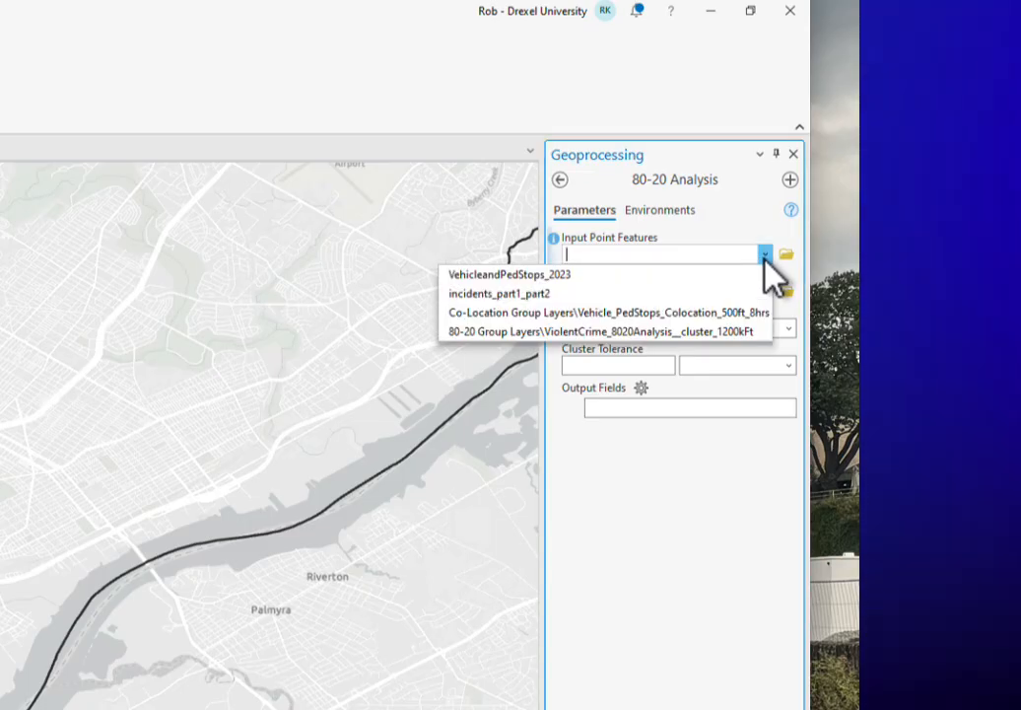
left_click(637, 293)
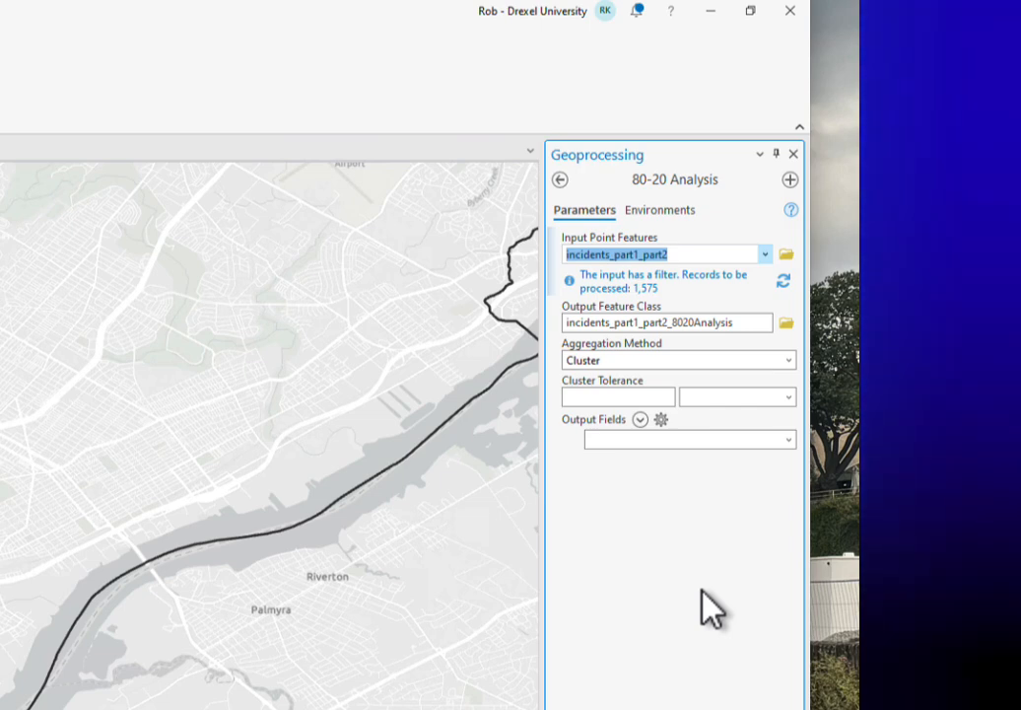
Set the cluster tolerance of the 80-20 Analysis to 1200 US Survey Feet.
left_click(620, 395)
type("1200")
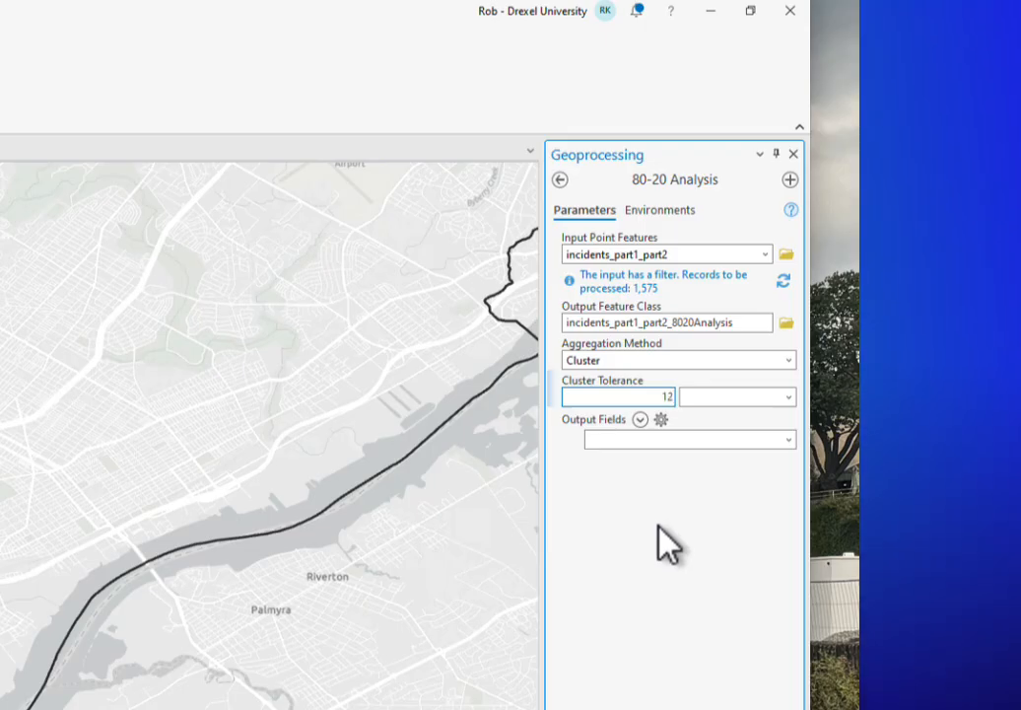
left_click(788, 398)
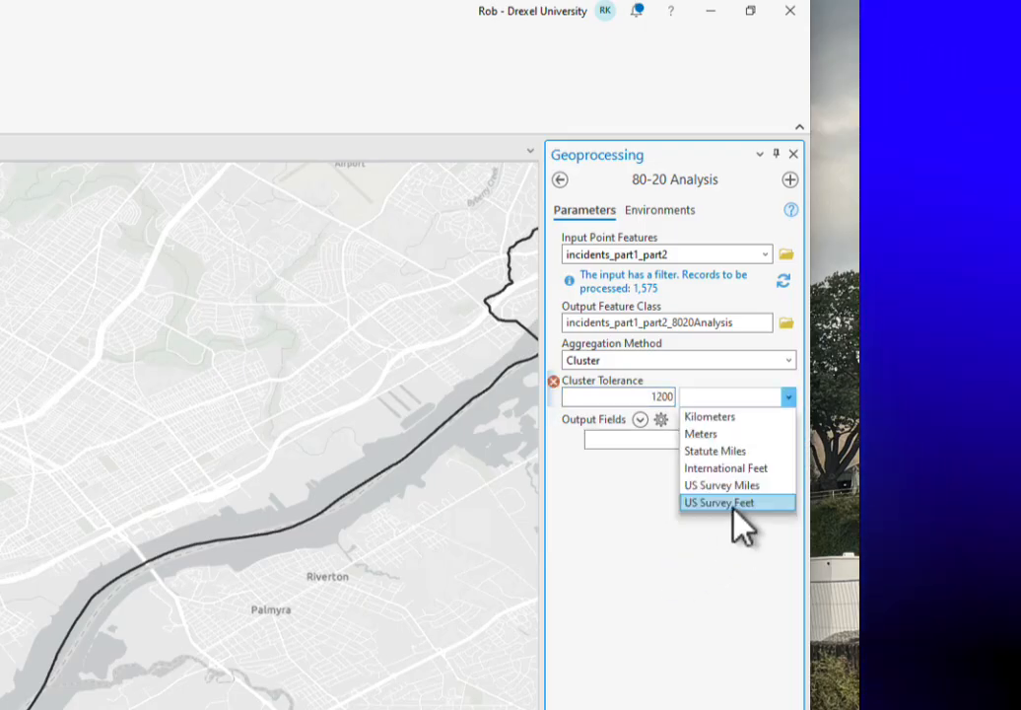
left_click(734, 505)
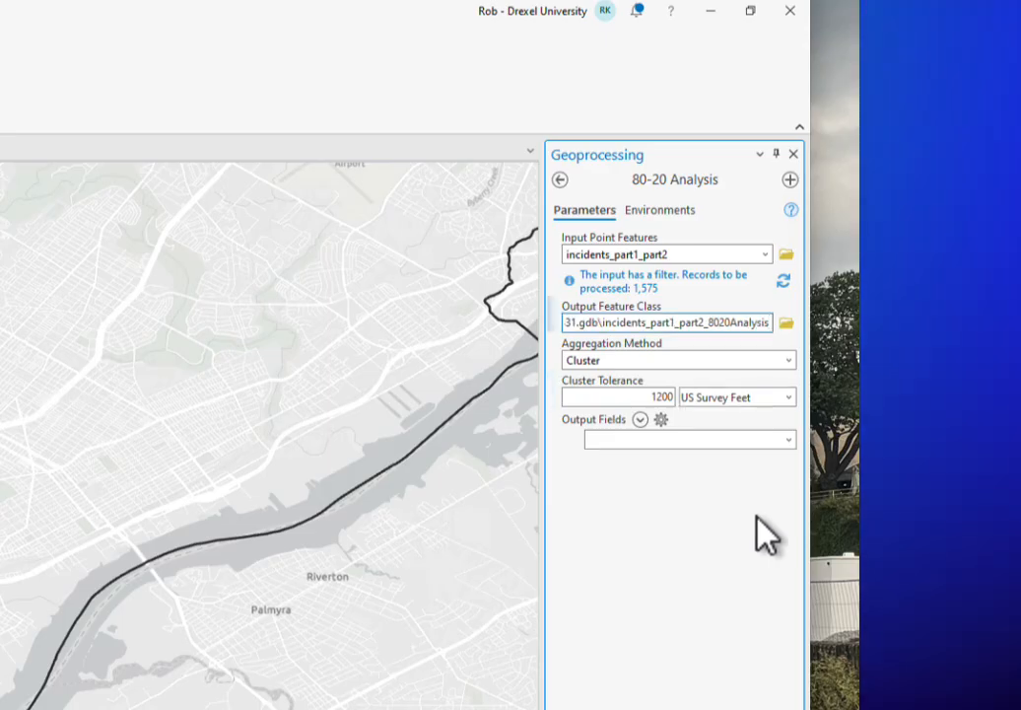
Append _cluter_1200ft to the output feature class name incidents_part1_part2_8020Analysis.
type("_")
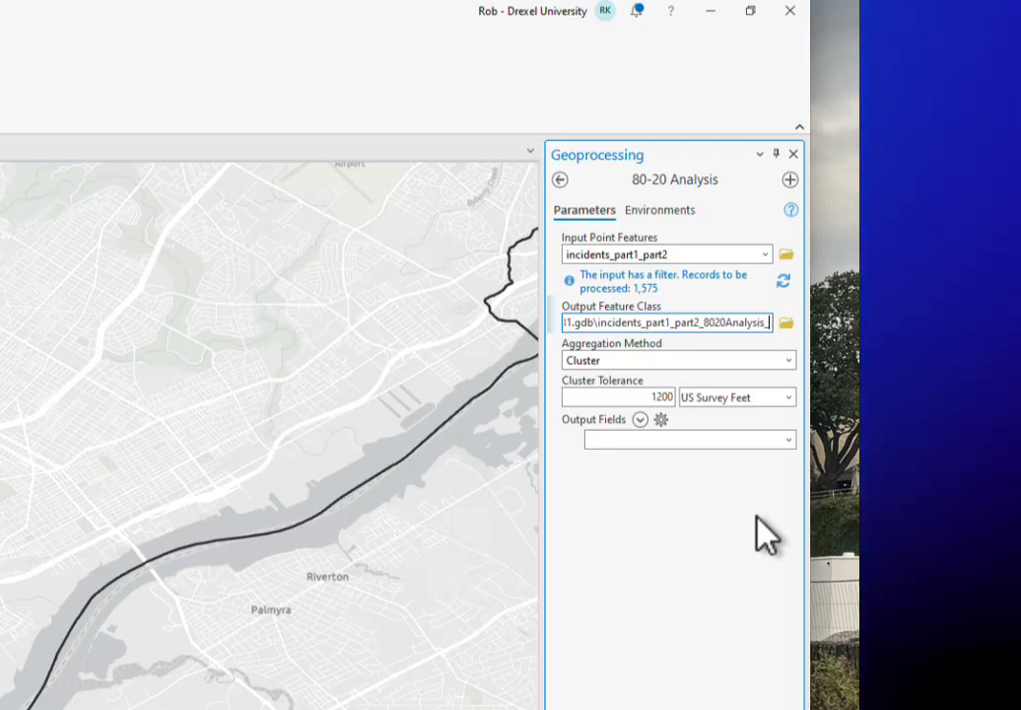
type("clute")
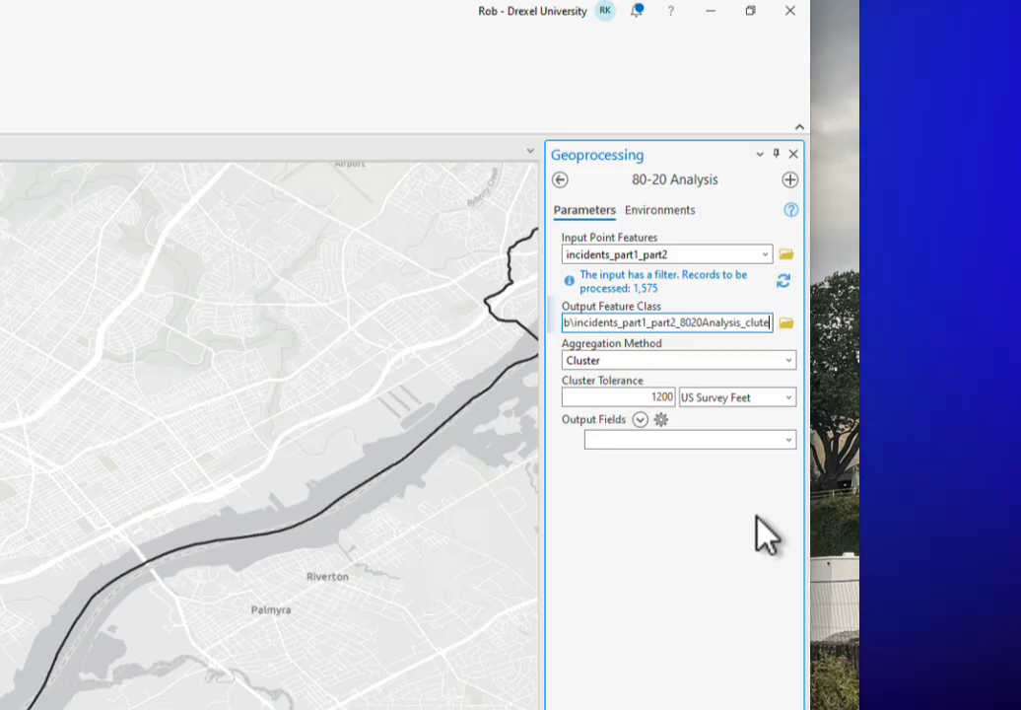
type("r_1200")
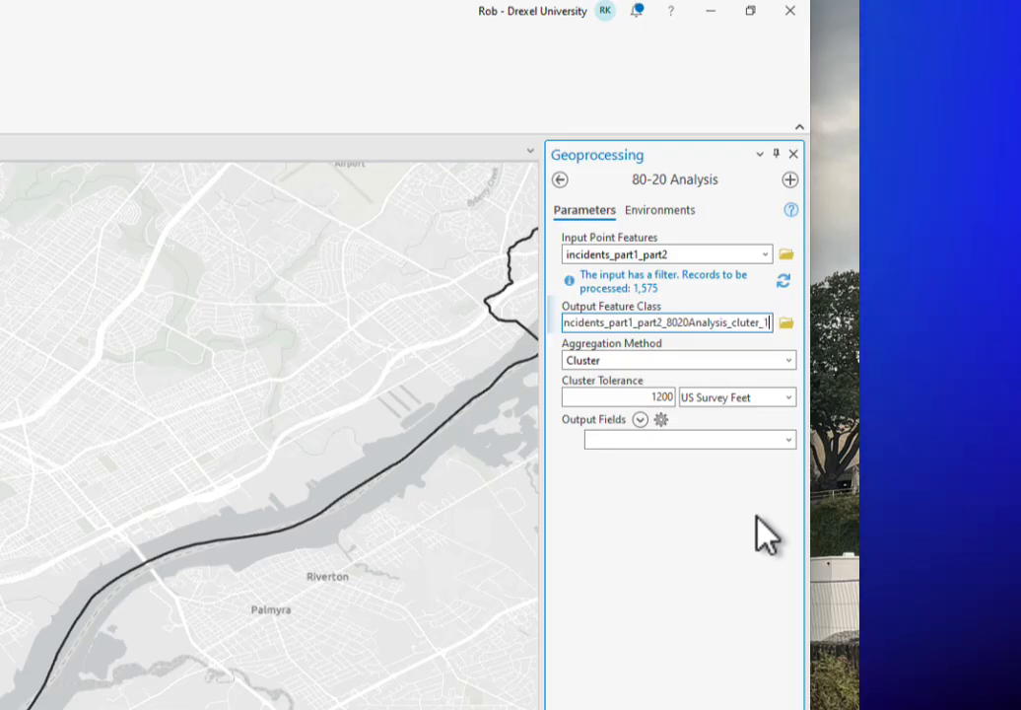
type("ft")
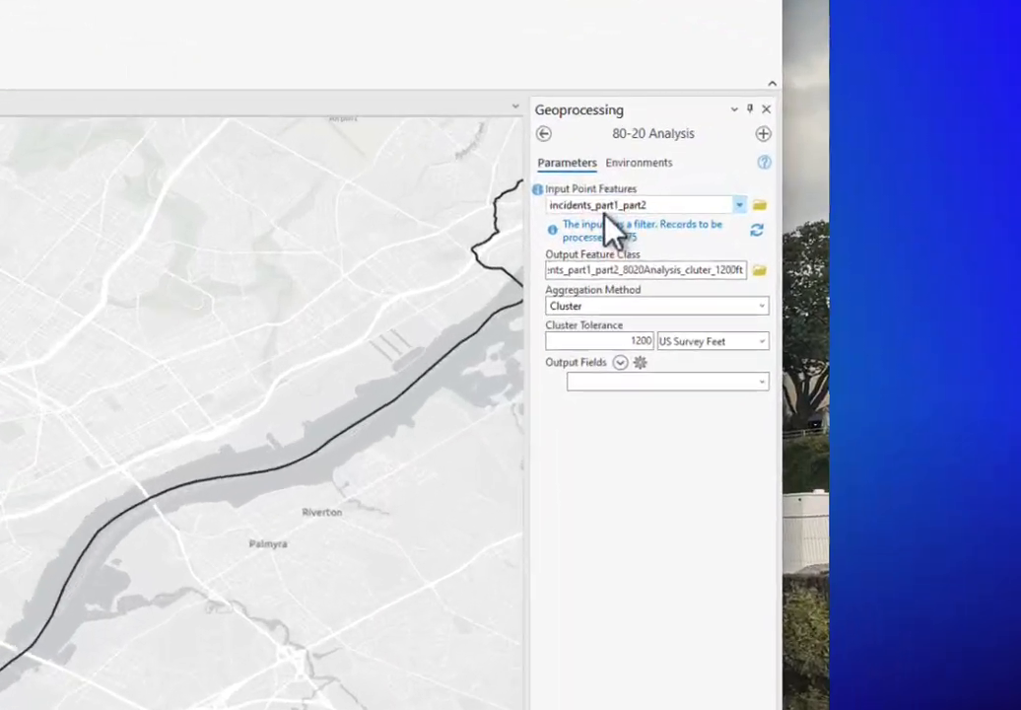
Set the aggregation method to Closest Feature with Black_Population_by_PSA as the input comparison features.
left_click(741, 311)
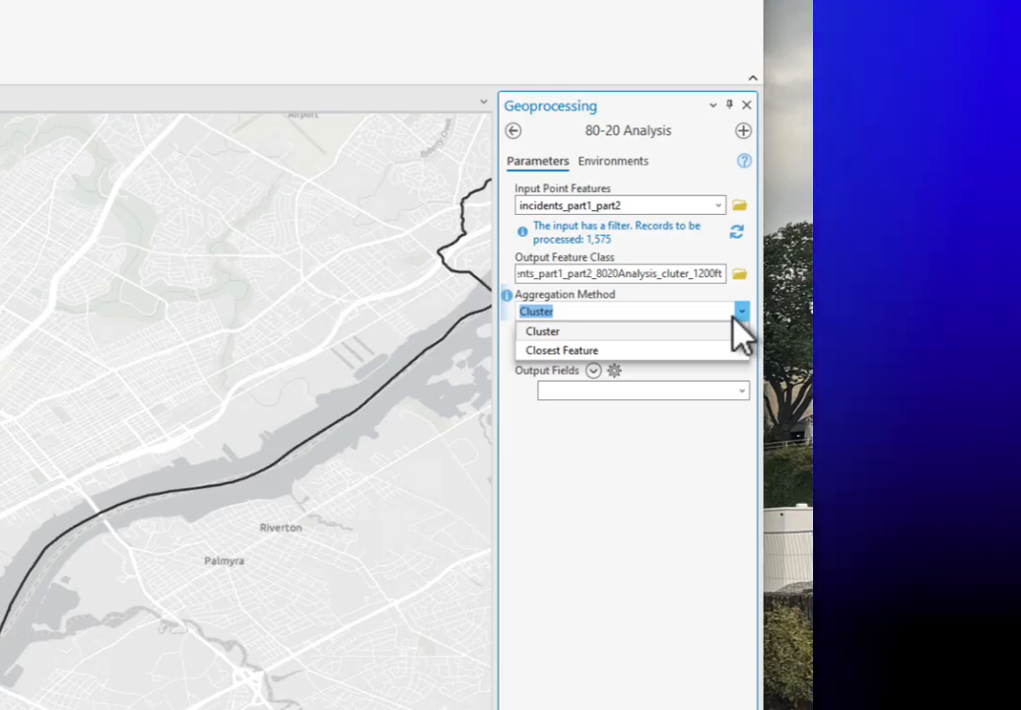
left_click(581, 350)
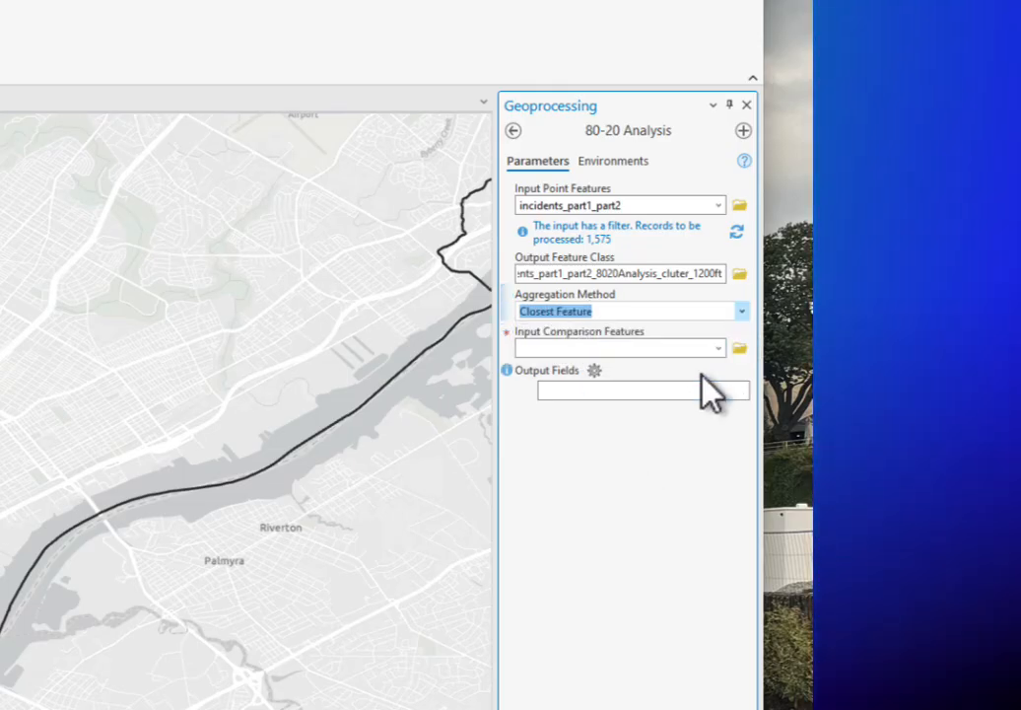
left_click(719, 351)
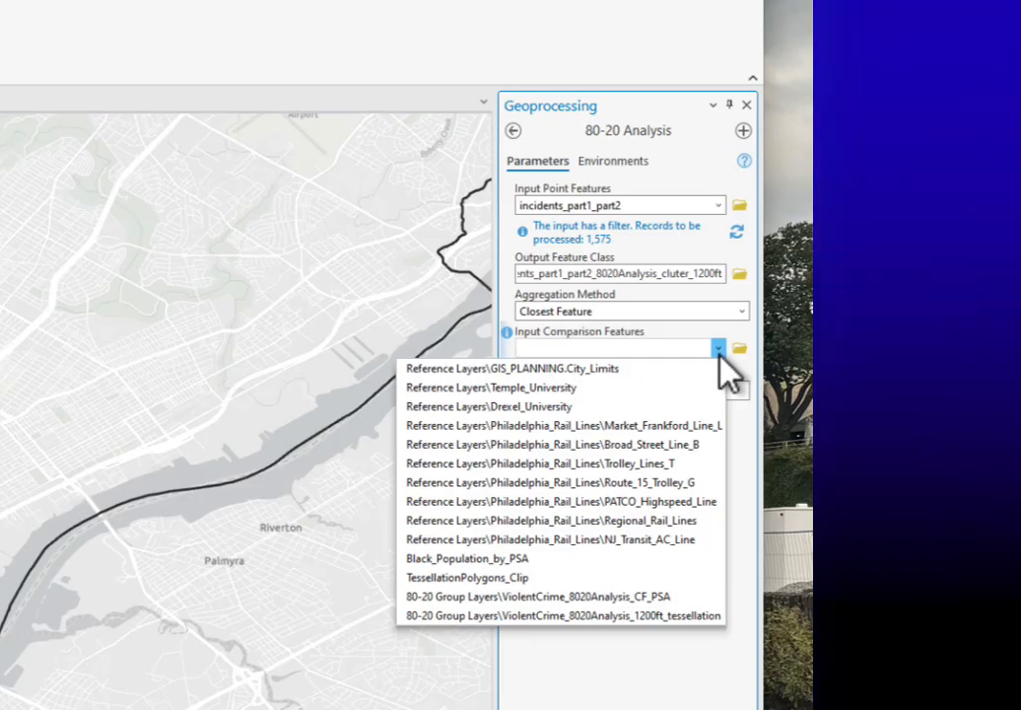
left_click(549, 559)
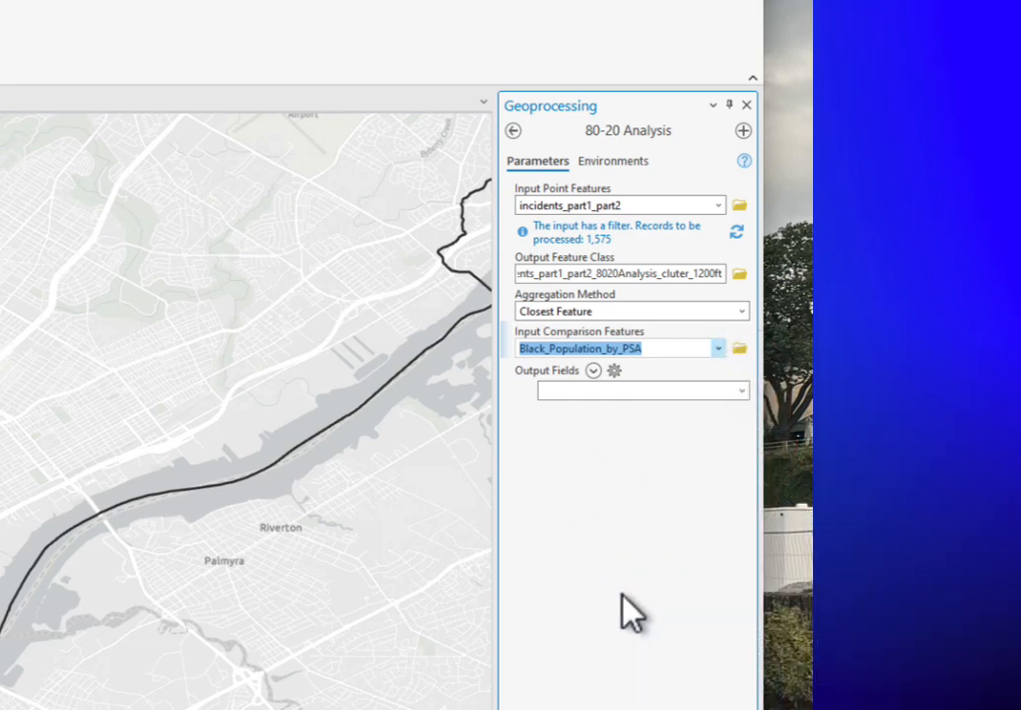
Rename the output feature class to incidents_part1_part2_8020Analysis_CF_PSA.
left_click_drag(672, 274, 725, 274)
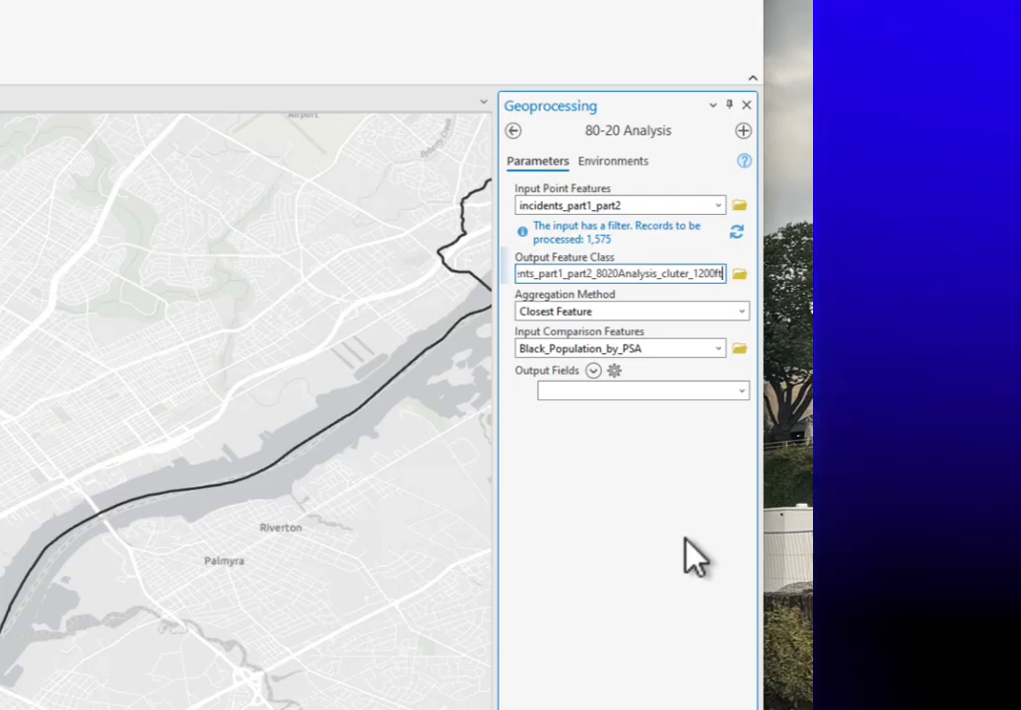
key("BackSpace")
key("BackSpace")
key("BackSpace")
key("BackSpace")
key("BackSpace")
key("BackSpace")
key("BackSpace")
key("BackSpace")
key("BackSpace")
key("BackSpace")
key("BackSpace")
key("BackSpace")
key("BackSpace")
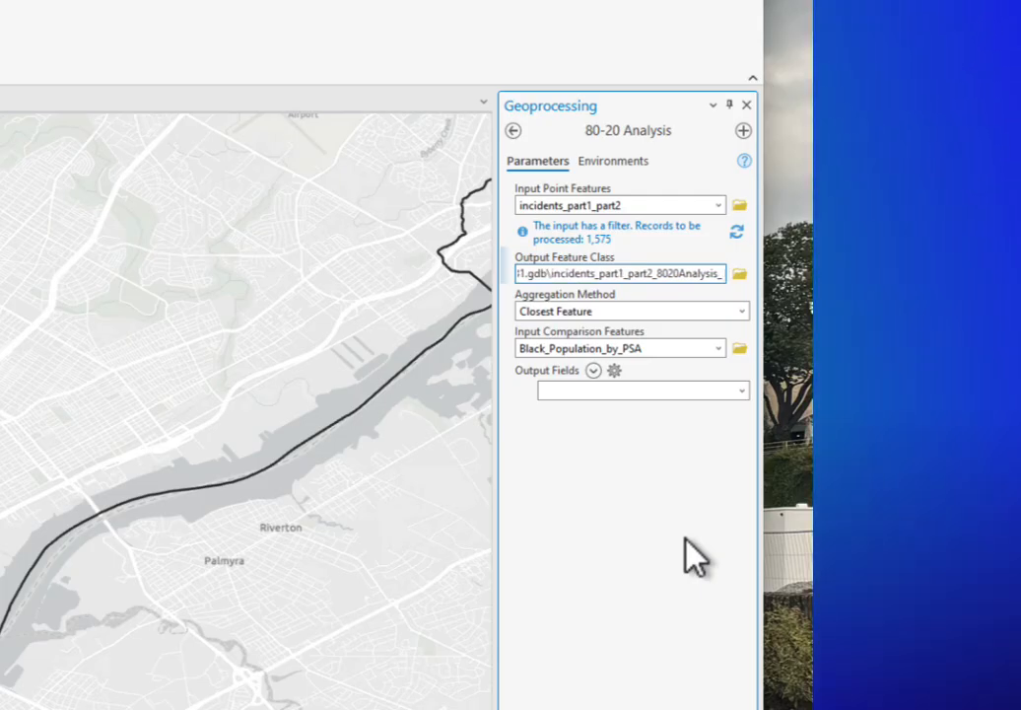
type("CF")
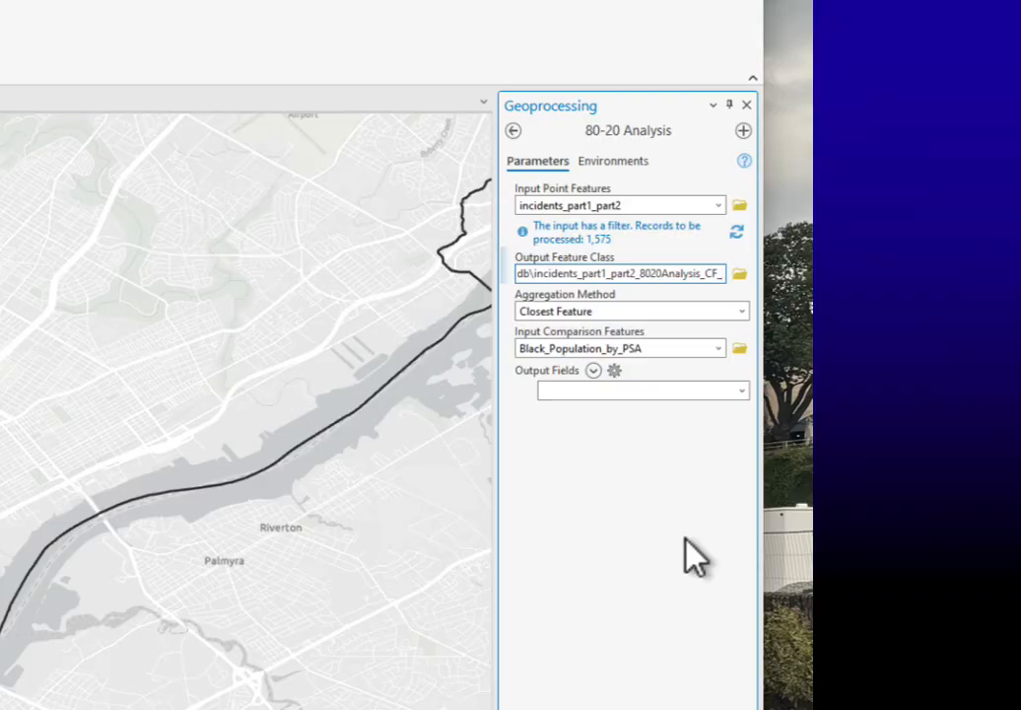
type("_PSA")
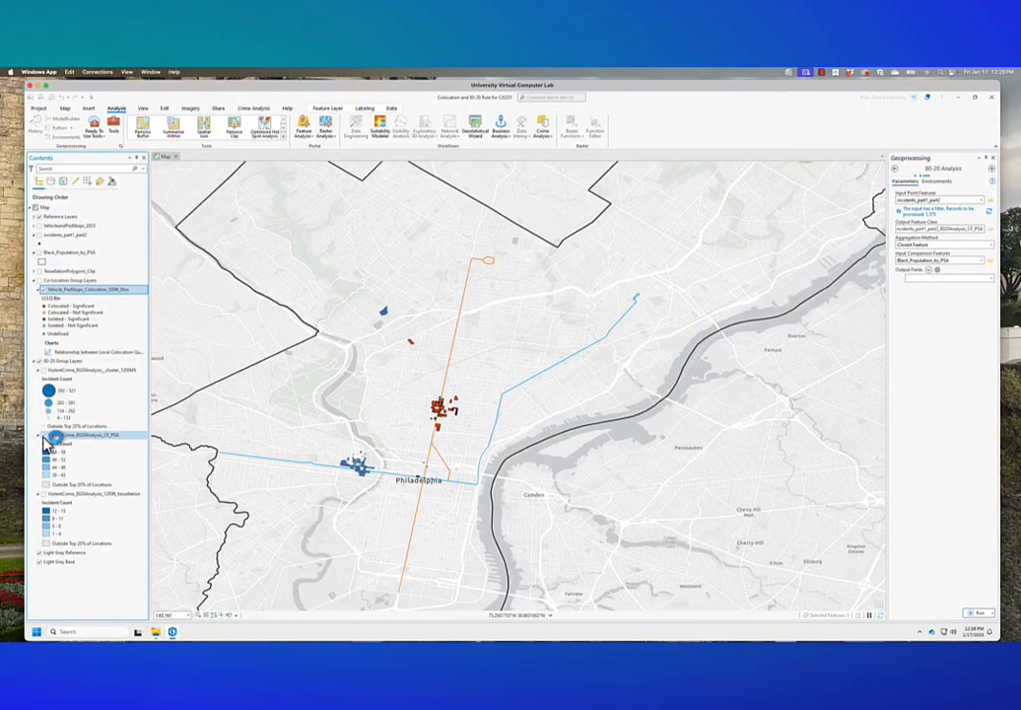
Show the ViolentCrime_8020Analysis_CF_PSA layer on the map.
left_click(39, 434)
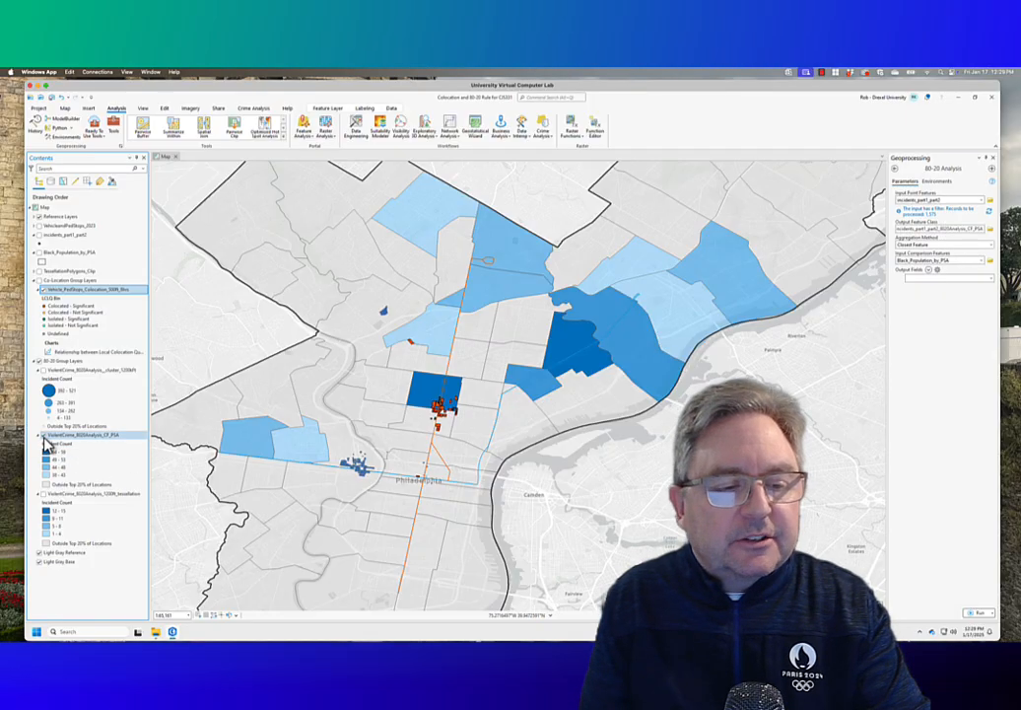
Hide the ViolentCrime_8020Analysis_CF_PSA layer and set the 80-20 Analysis input comparison features to TessellationPolygons_Clip.
left_click(43, 435)
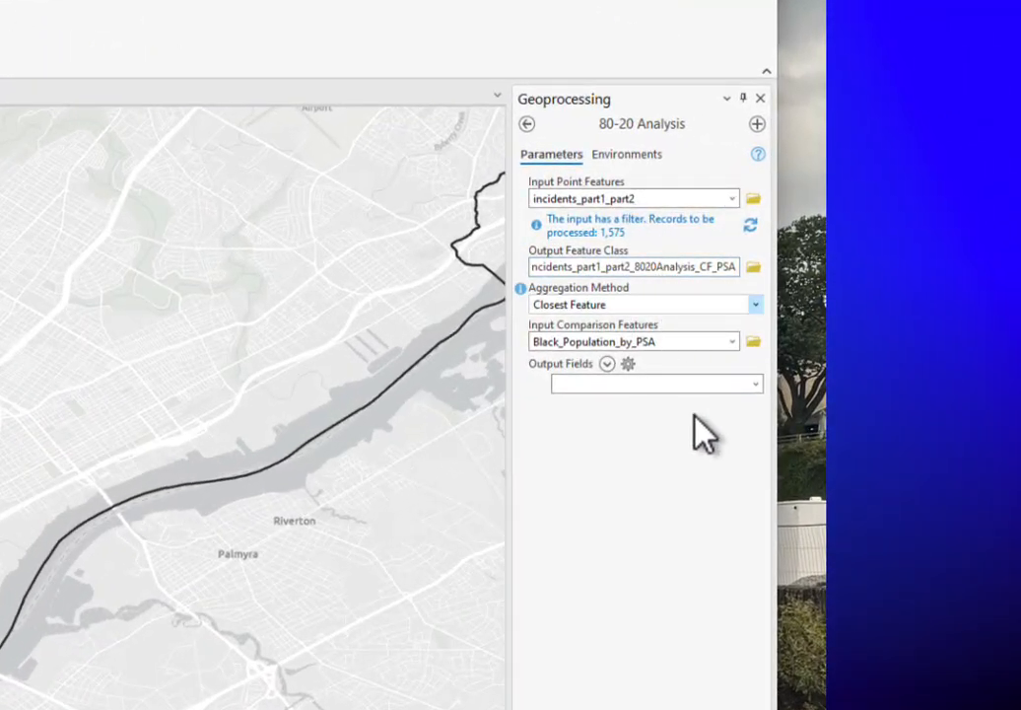
left_click(732, 341)
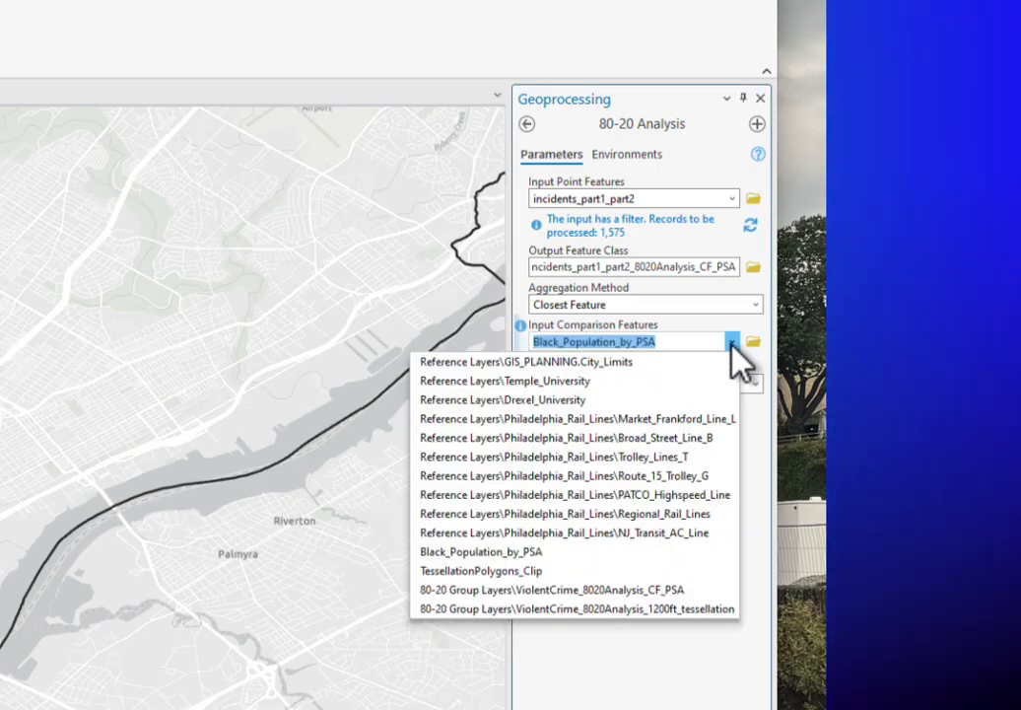
left_click(588, 571)
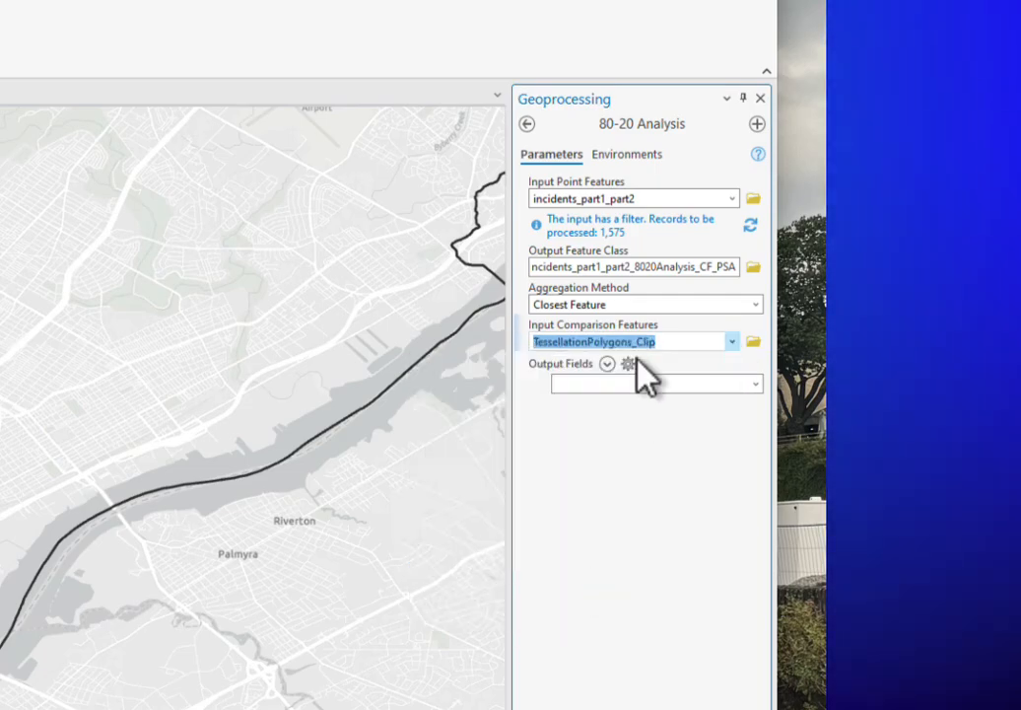
Replace the PSA suffix in the output feature class name with Tess, giving incidents_part1_part2_8020Analysis_CF_Tess.
left_click(674, 272)
key("Right")
key("Right")
key("Right")
key("Right")
key("Right")
key("Right")
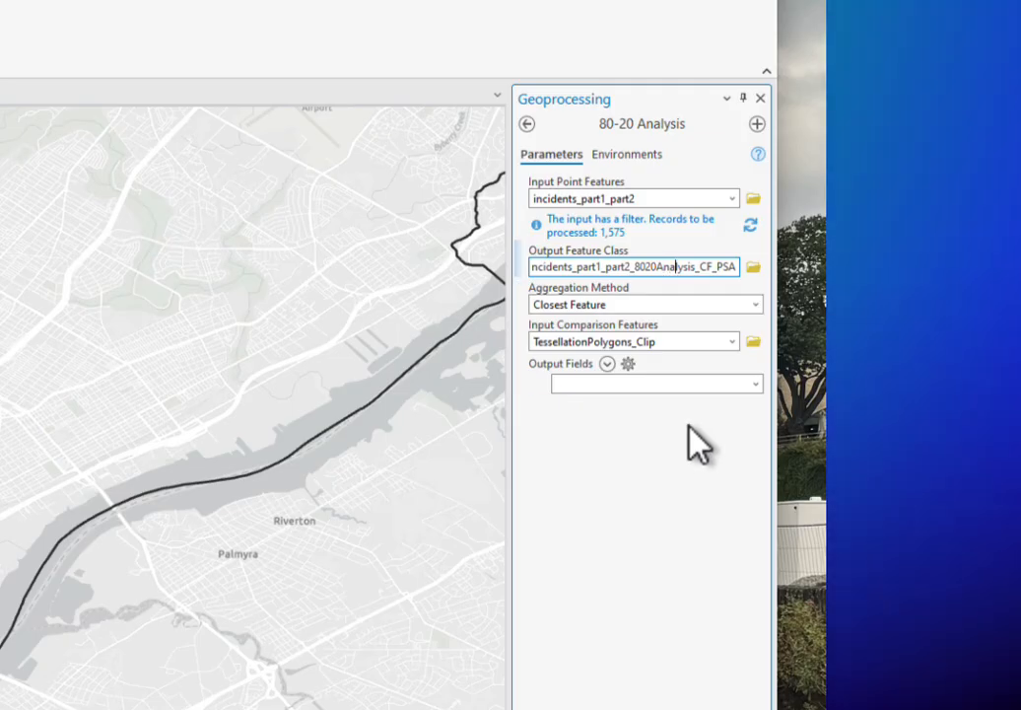
key("Right")
key("Right")
key("Right")
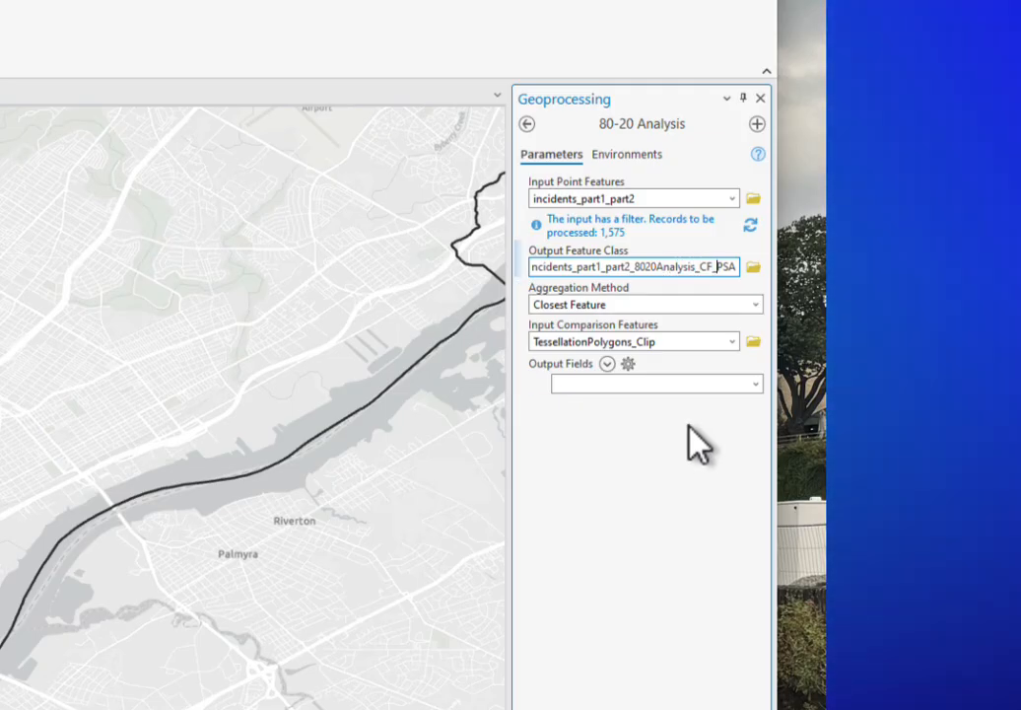
key("shift+End")
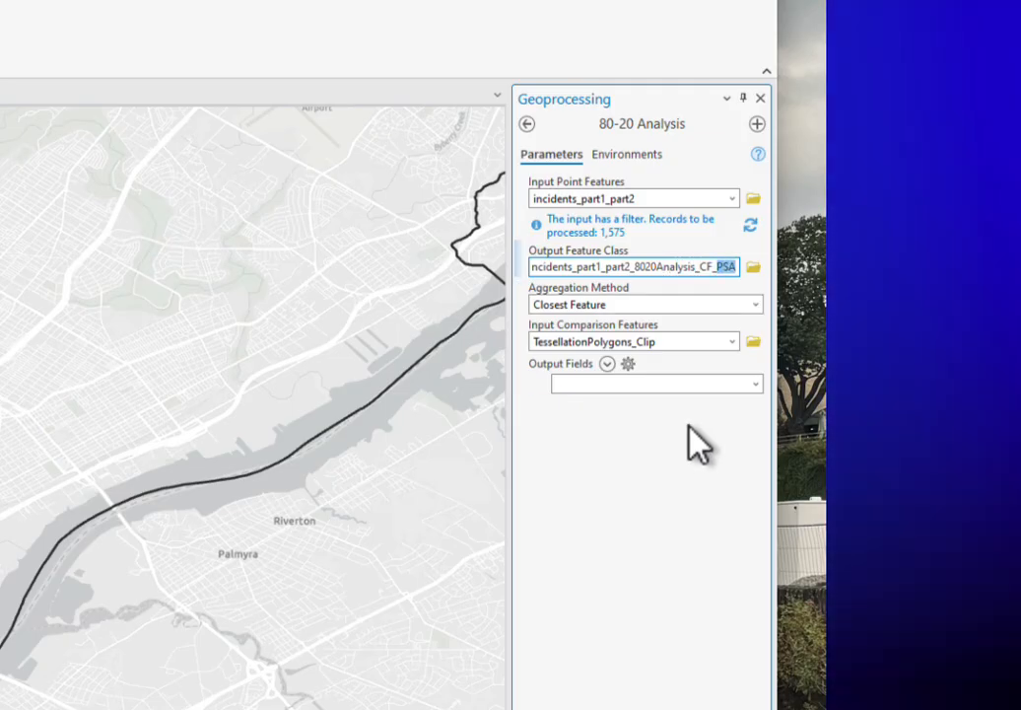
type("Tess")
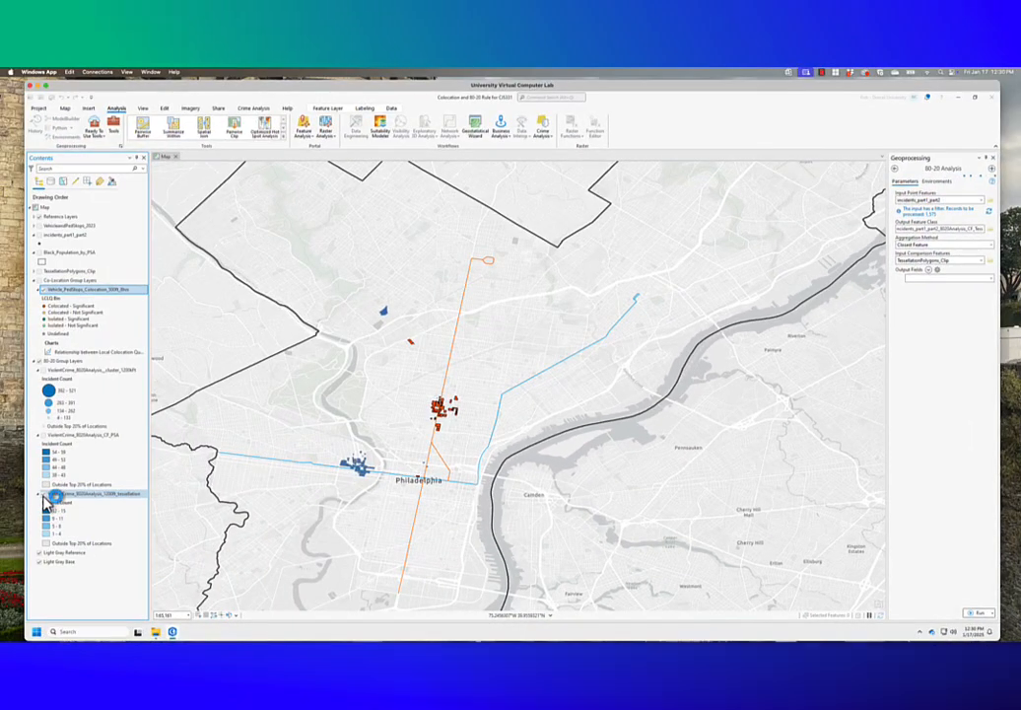
Show the ViolentCrime_8020Analysis_1200ft_tessellation layer on the map and open its attribute table.
left_click(41, 494)
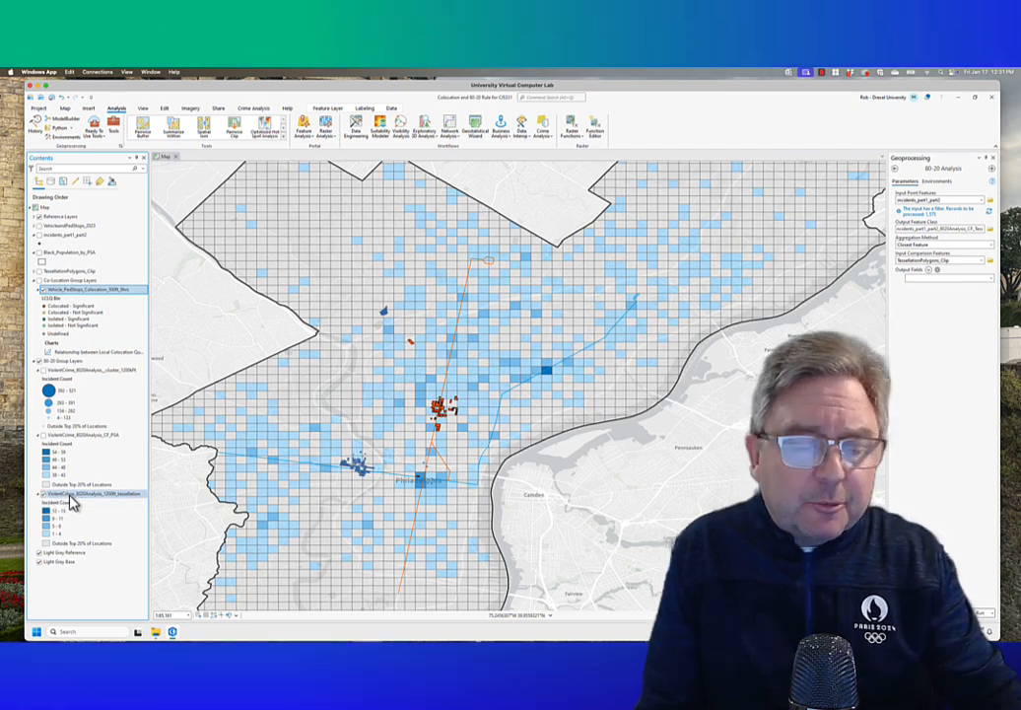
right_click(71, 499)
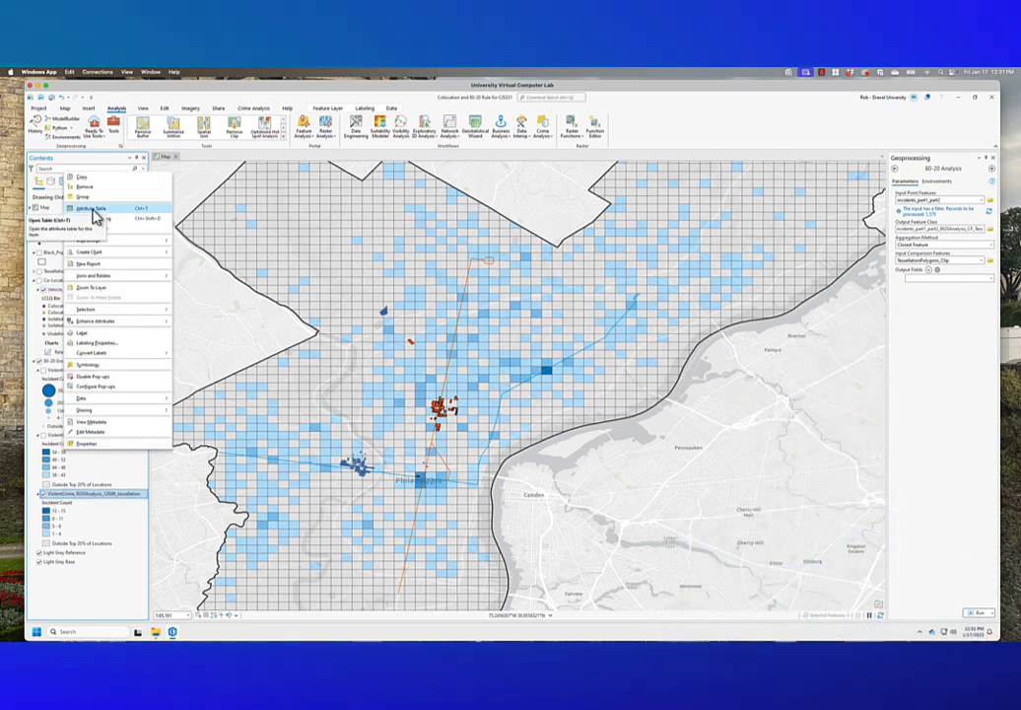
left_click(95, 213)
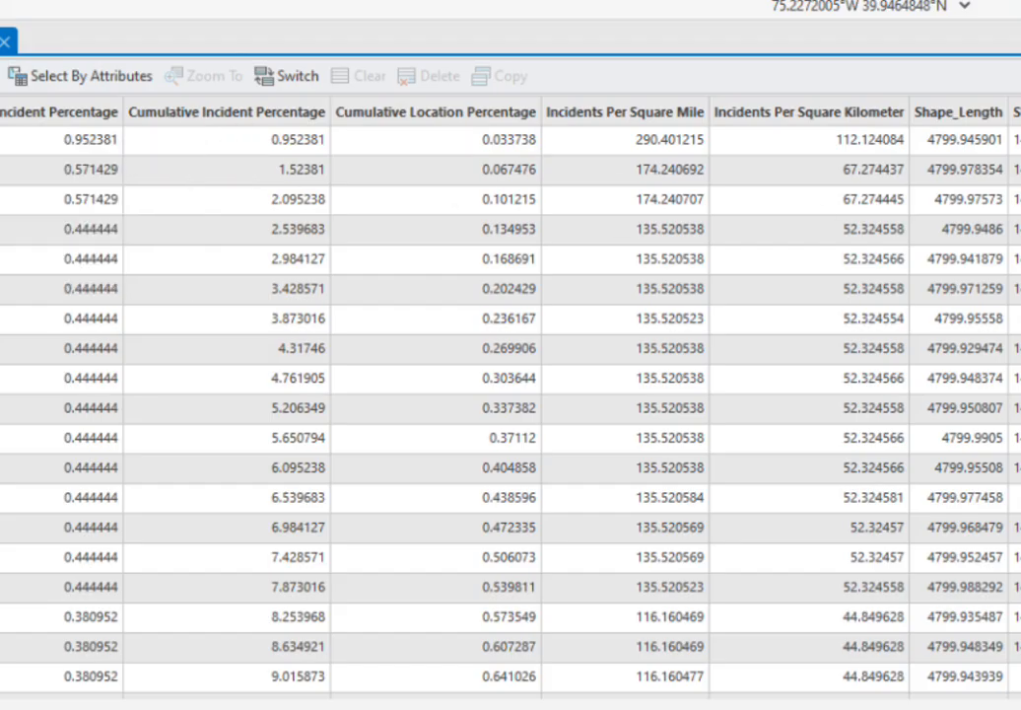
Examine the cumulative incident and location percentages up to the 80 percent mark in the tessellation table, and close the table.
scroll(510, 410, "down", 20)
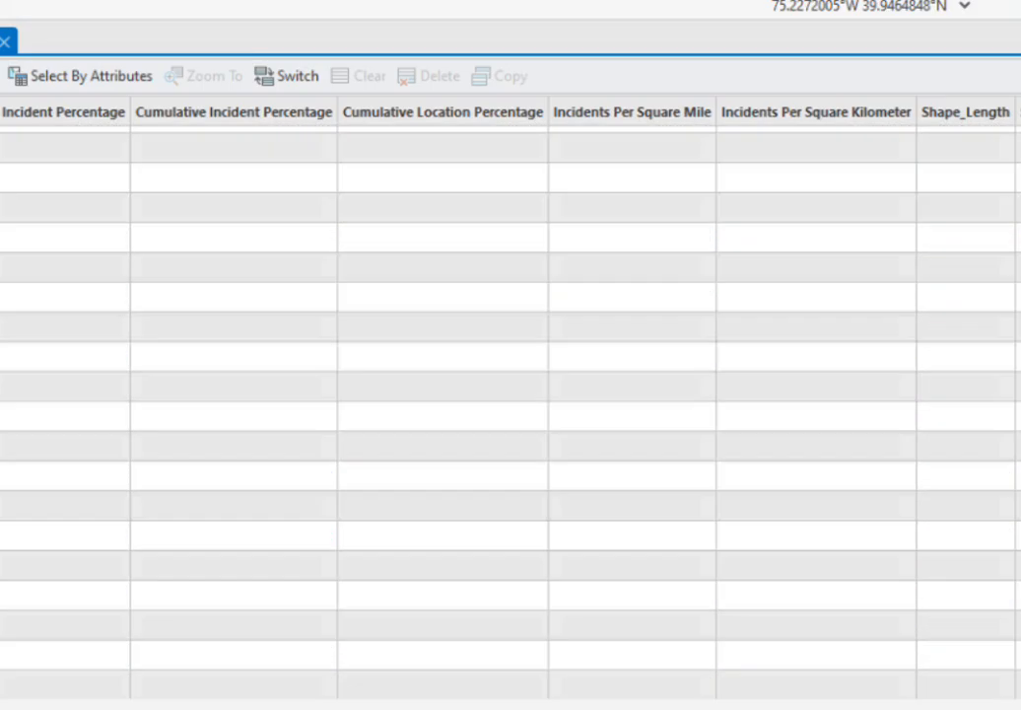
scroll(510, 409, "down", 10)
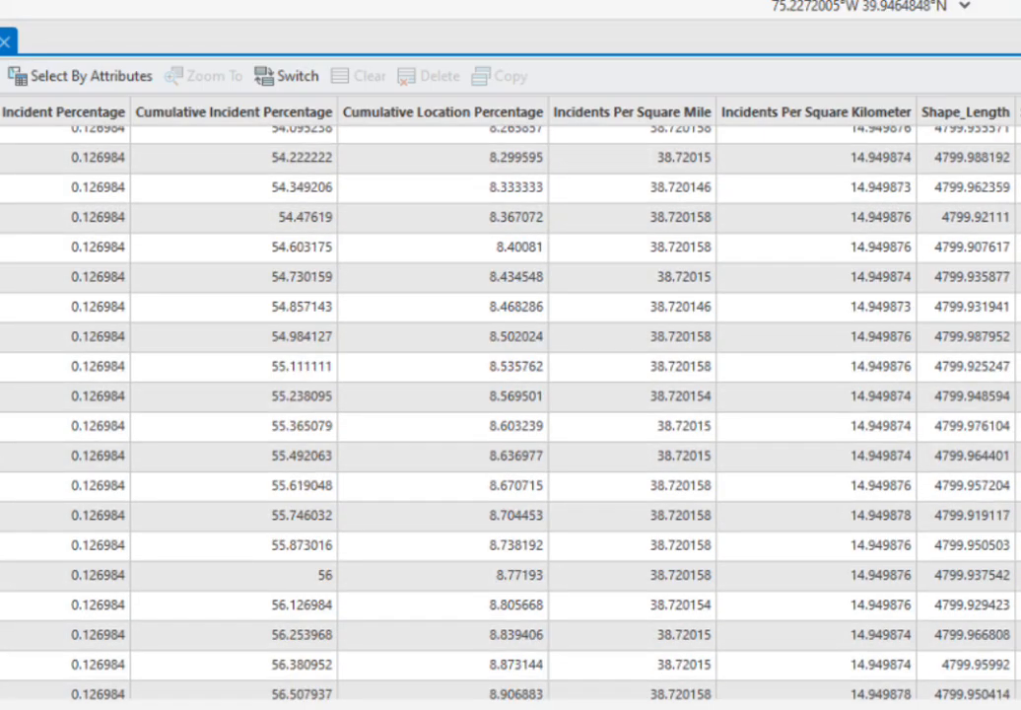
scroll(510, 409, "down", 16)
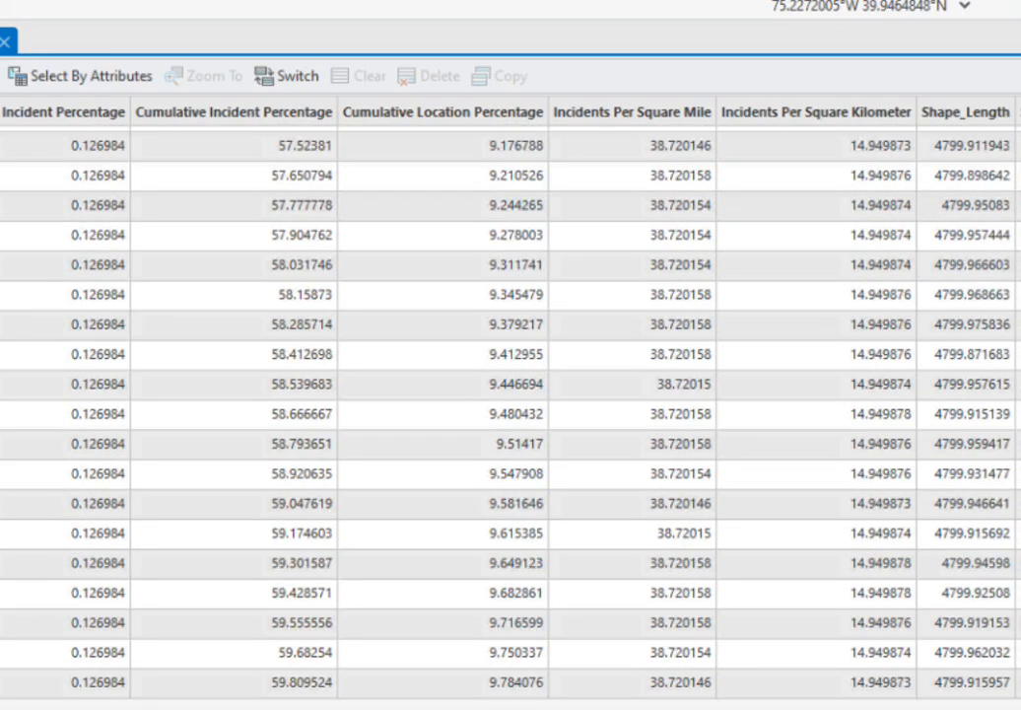
scroll(511, 409, "down", 13)
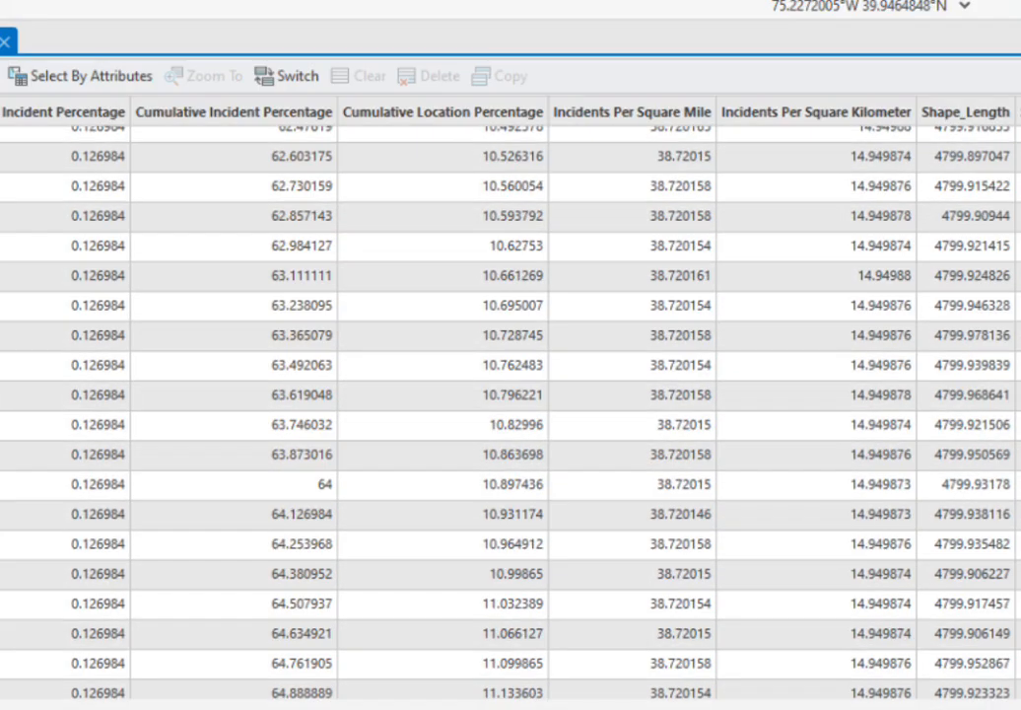
scroll(991, 528, "down", 20)
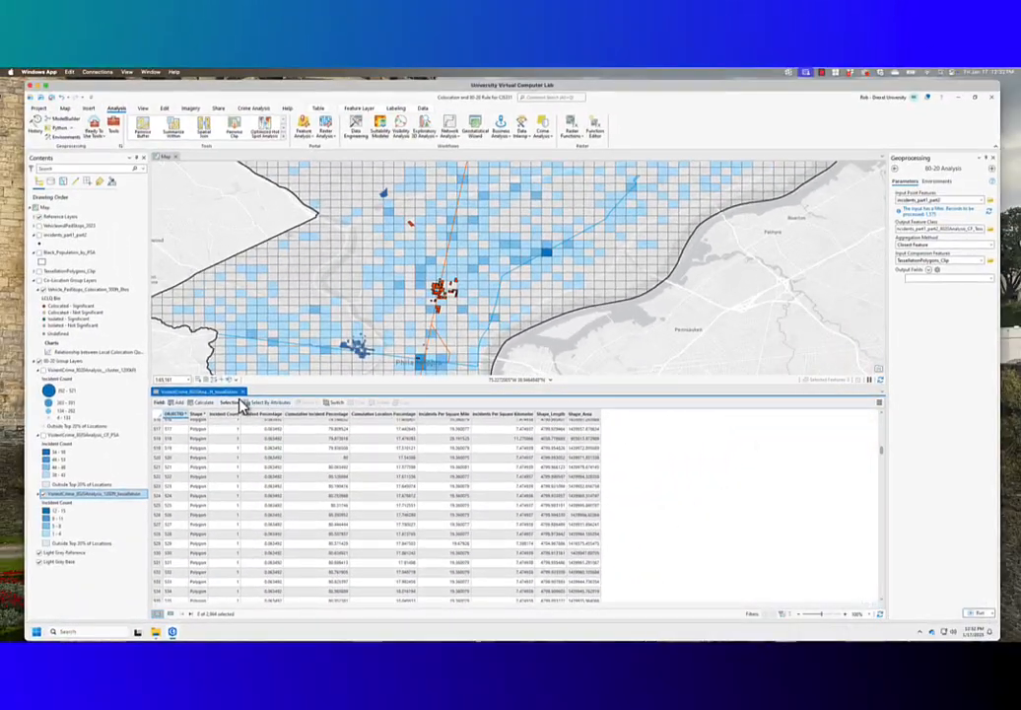
left_click(223, 364)
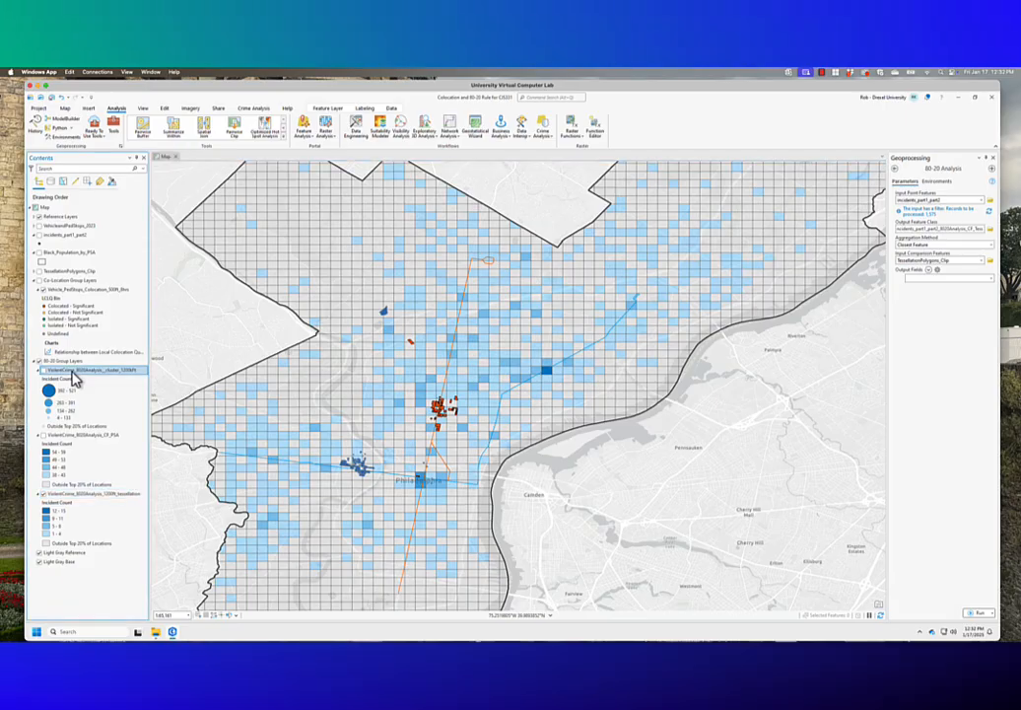
Sort the ViolentCrime cluster layer's attribute table ascending by Cumulative Incident Percentage and locate the row where it first passes 80 percent.
right_click(74, 373)
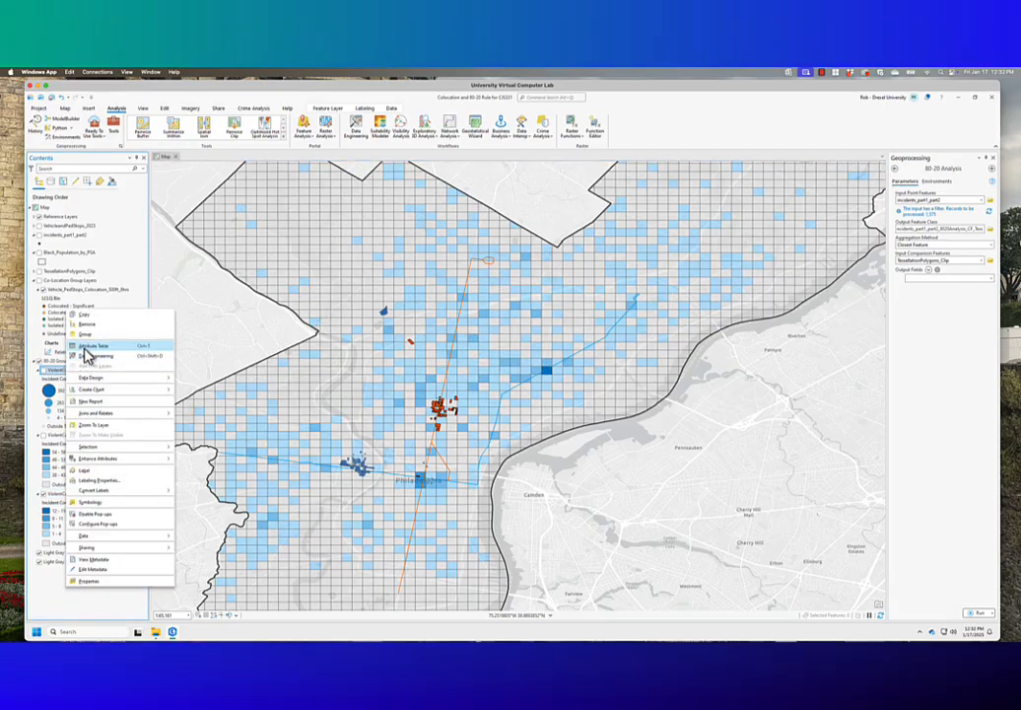
left_click(84, 347)
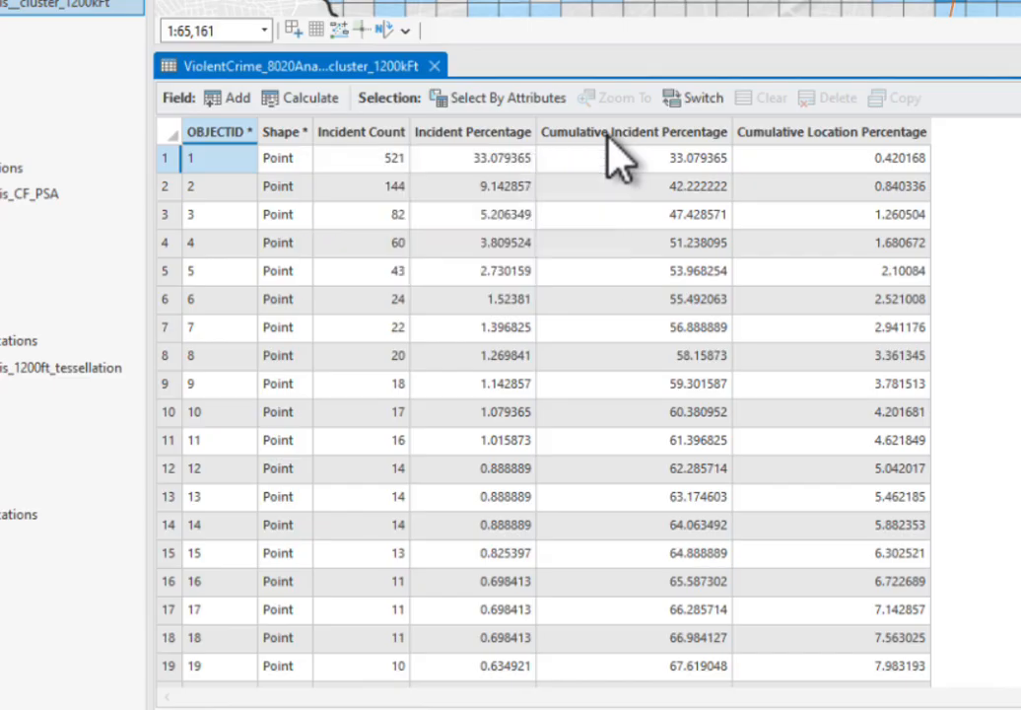
right_click(608, 138)
left_click(439, 149)
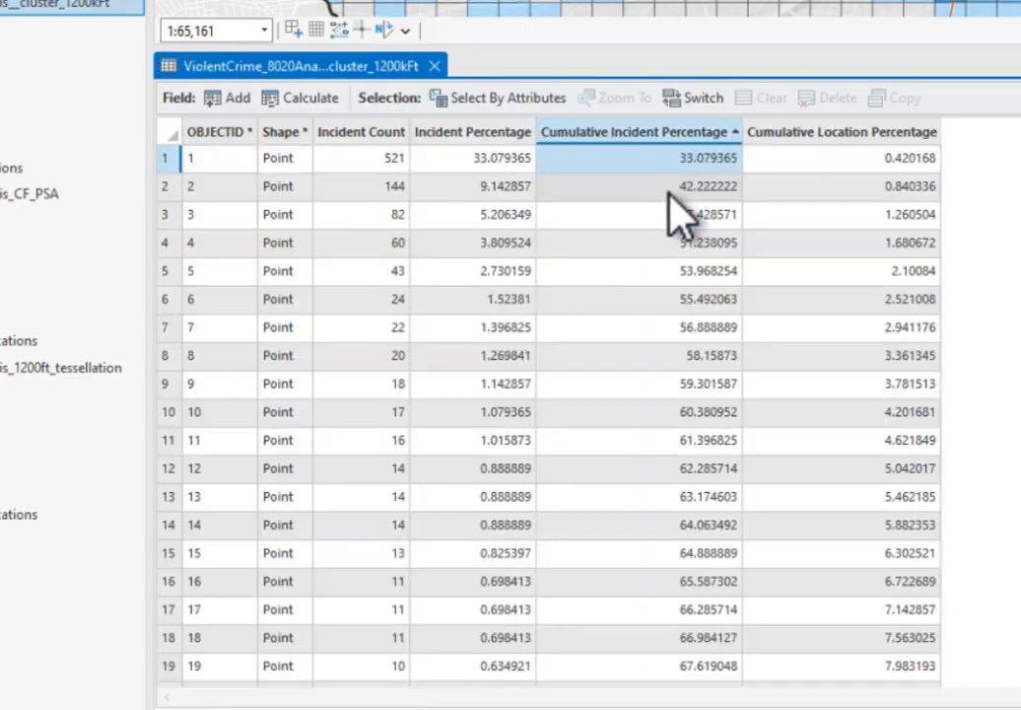
scroll(715, 395, "down", 13)
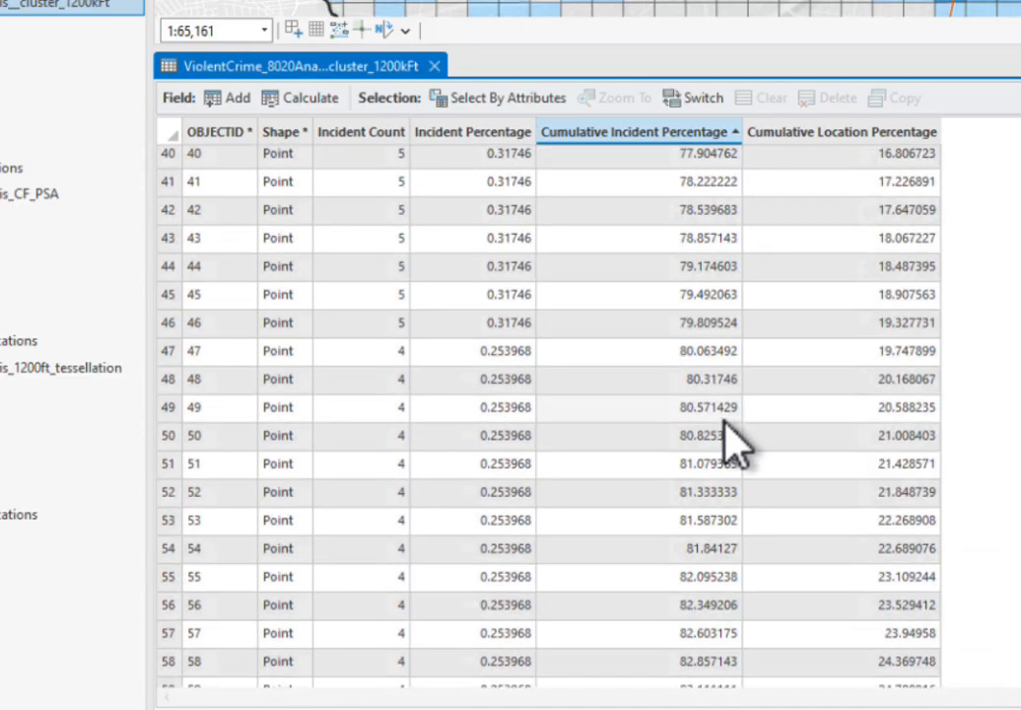
left_click(644, 356)
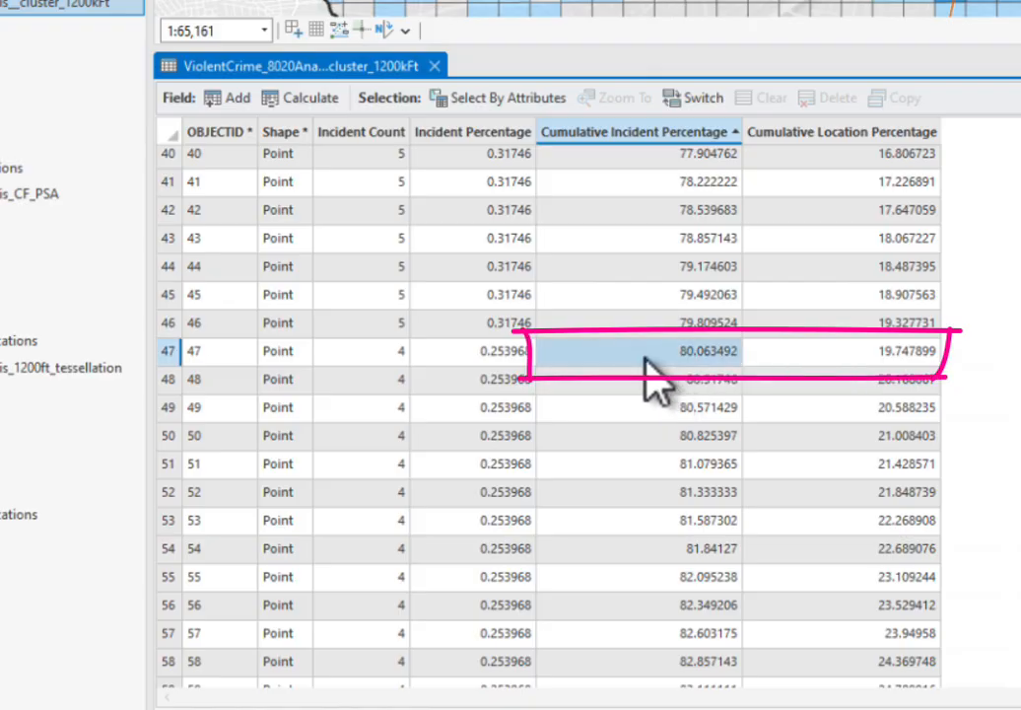